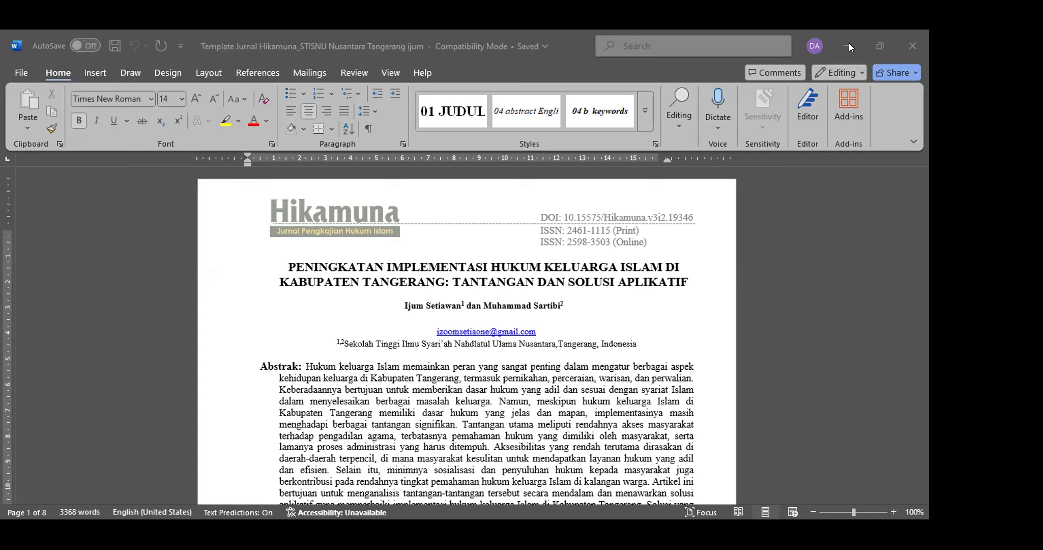
Step: Minimize the Word article draft to reveal the journal login page in the browser
left_click(849, 45)
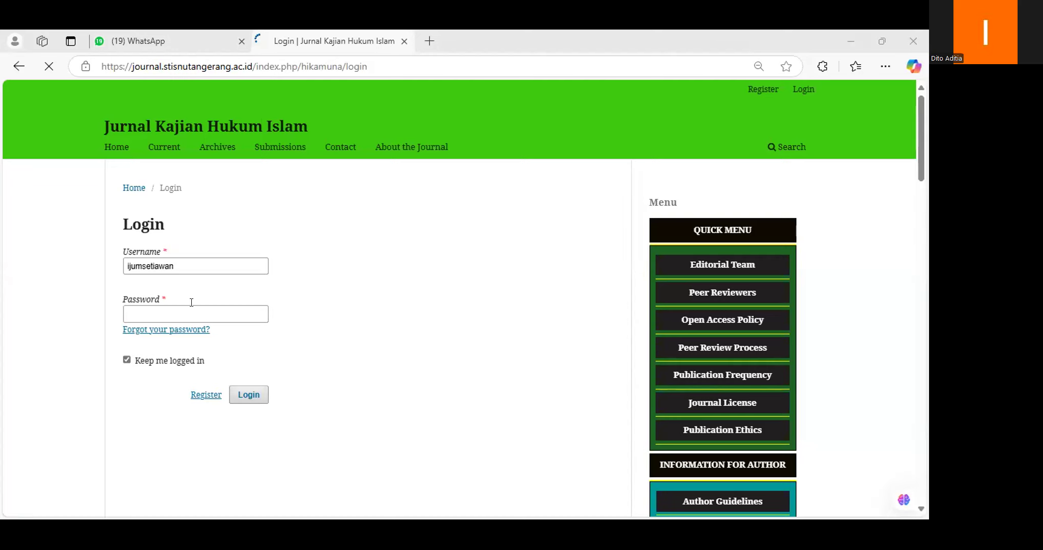
Step: Enter the account password for the prefilled username and submit the login
left_click(196, 264)
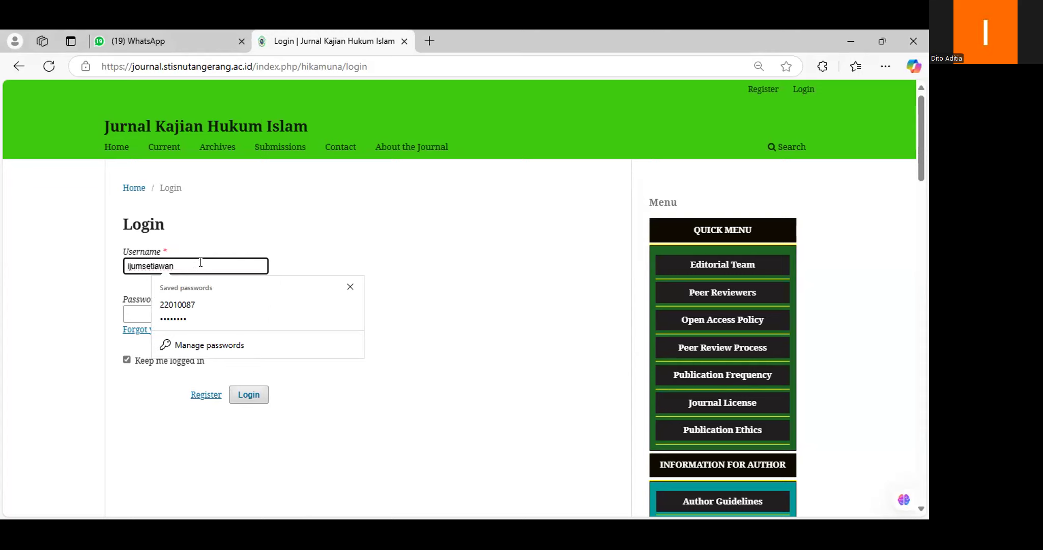
left_click(234, 231)
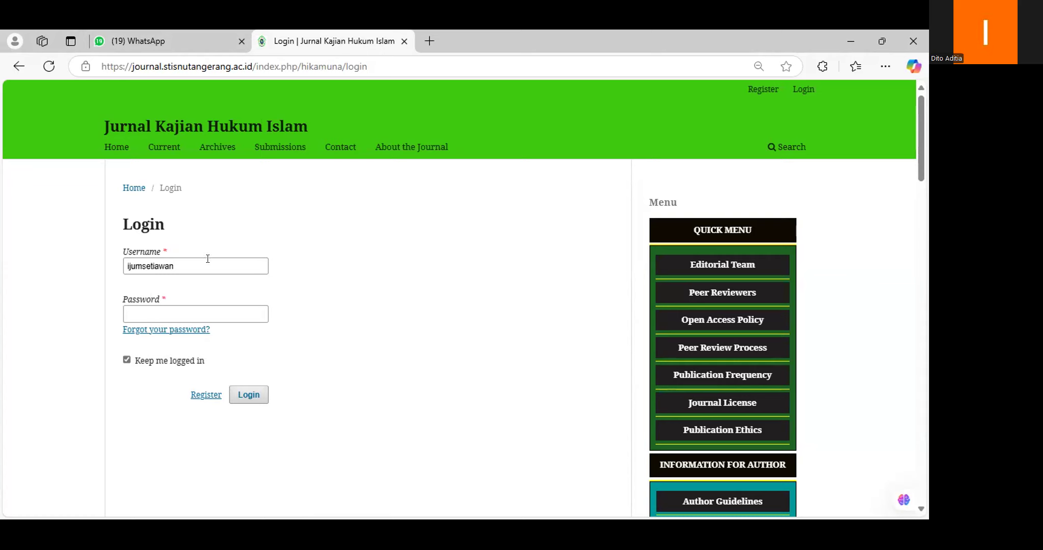
left_click(194, 310)
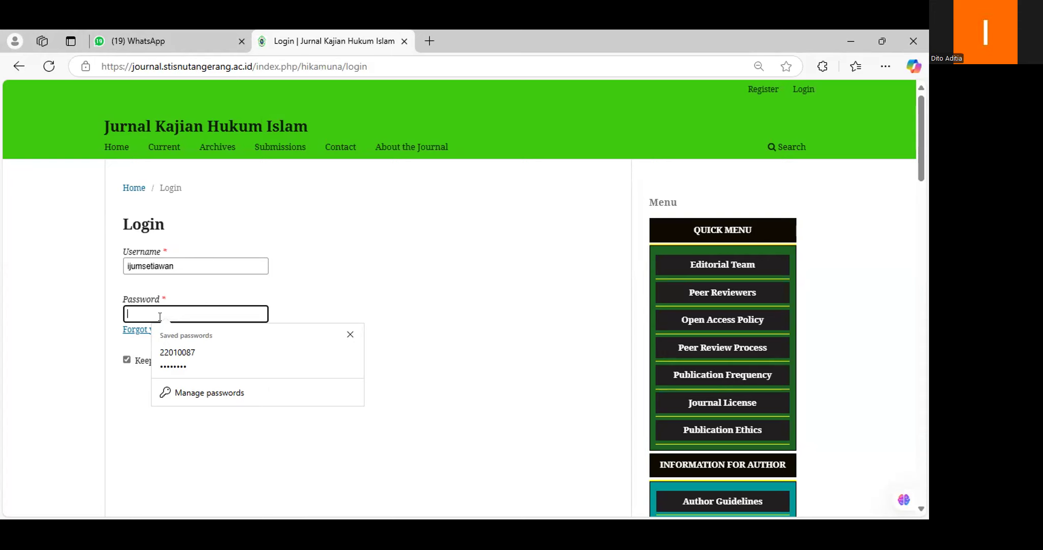
type("••••••••••••")
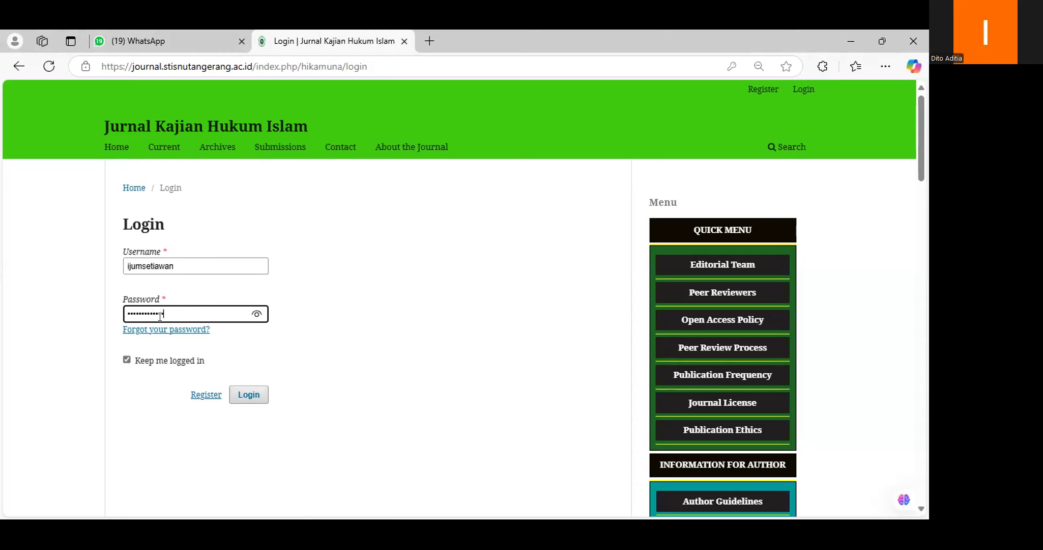
left_click(235, 395)
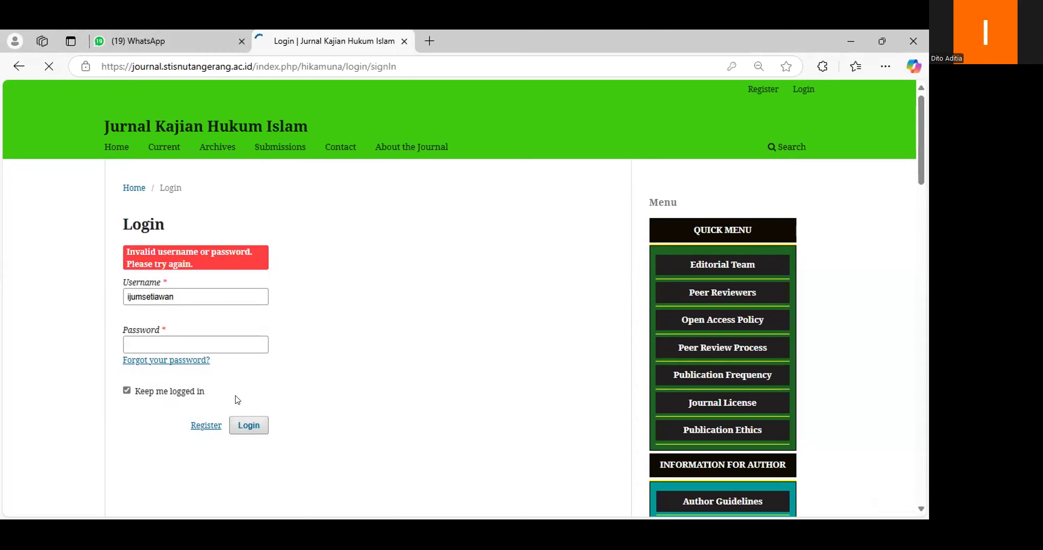
Step: Re-enter the password after the error, log in, and decline the browser's offer to save it
left_click(213, 345)
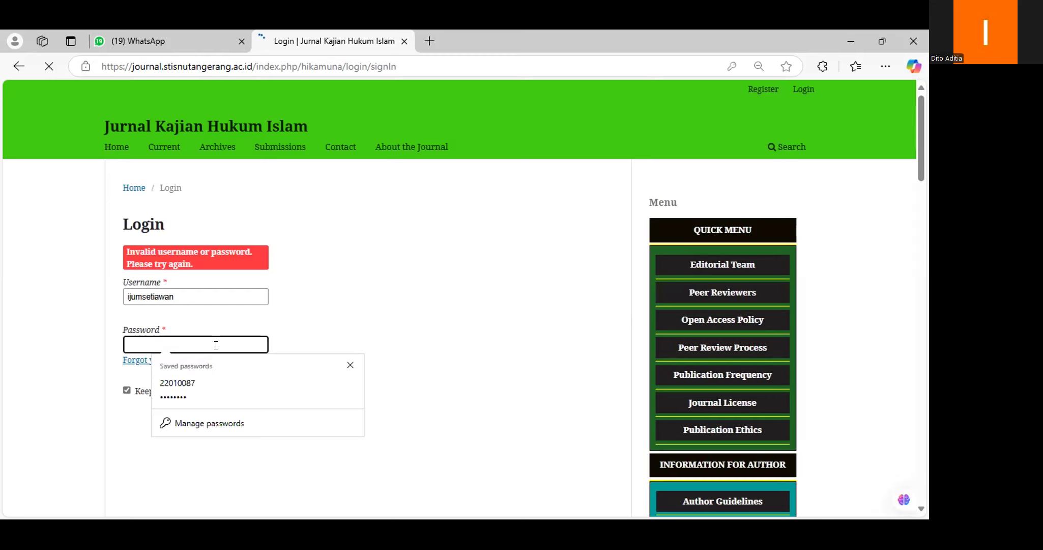
type("•••••")
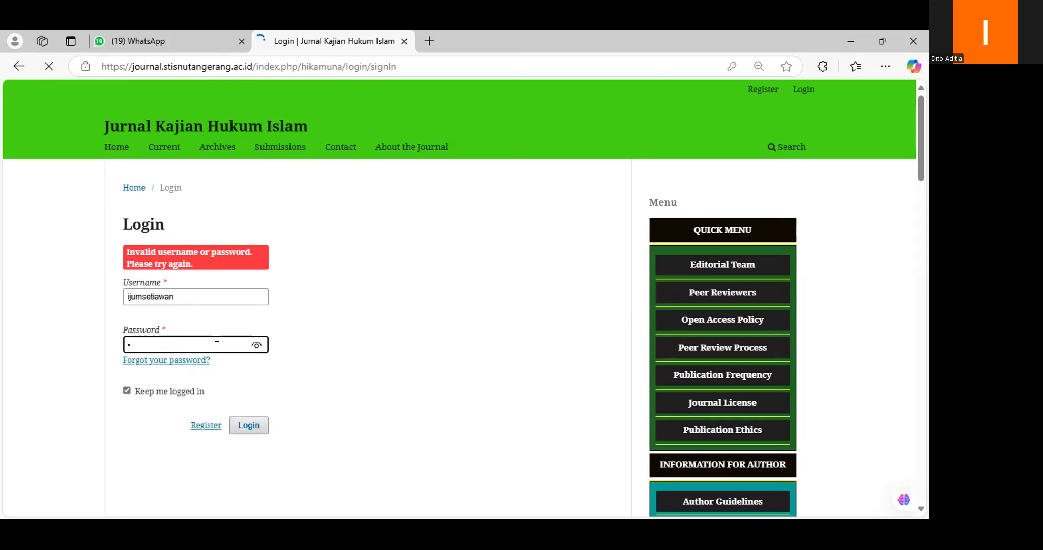
type("••••••••")
left_click(248, 430)
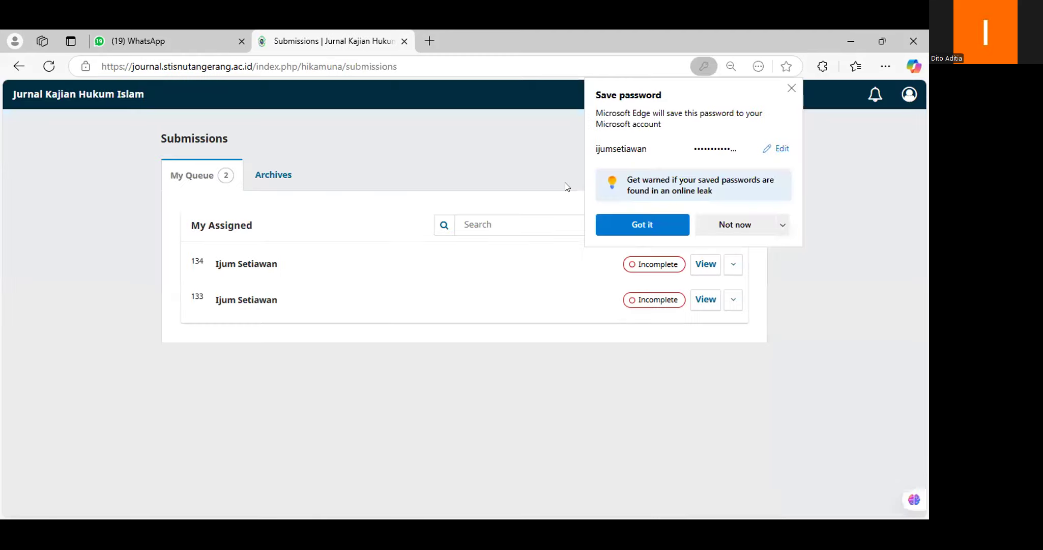
left_click(711, 225)
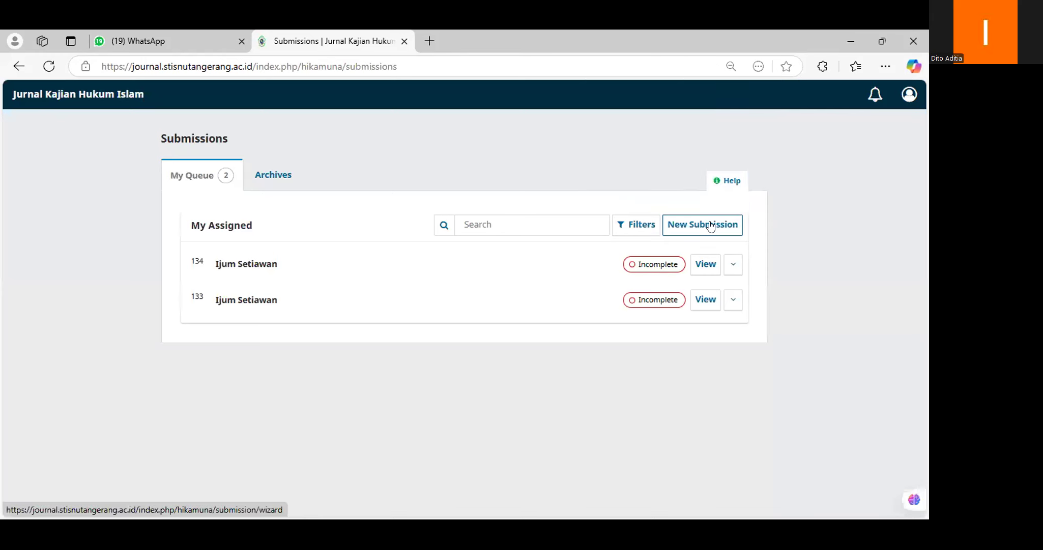
Step: Start a new submission in Bahasa Indonesia under the Articles section
left_click(710, 225)
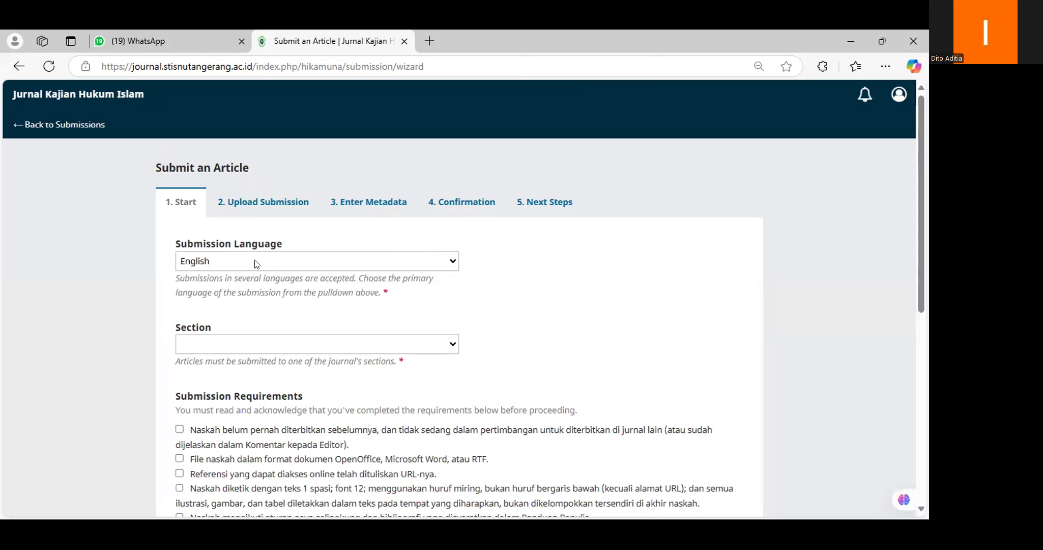
left_click(256, 262)
left_click(263, 278)
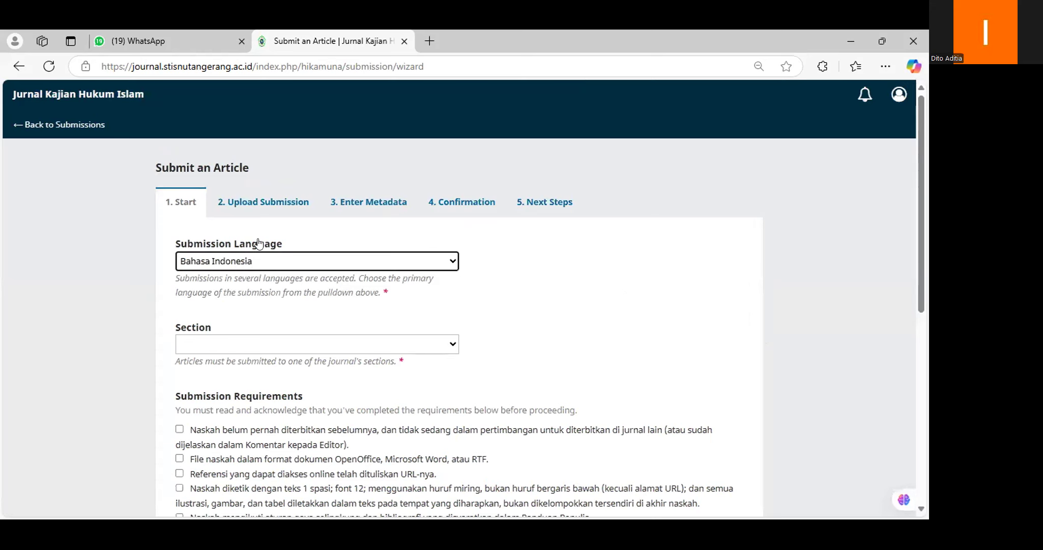
left_click(242, 40)
left_click(390, 343)
left_click(230, 394)
Step: Tick all five submission requirements and the privacy statement, then save and continue
scroll(203, 346, "down", 3)
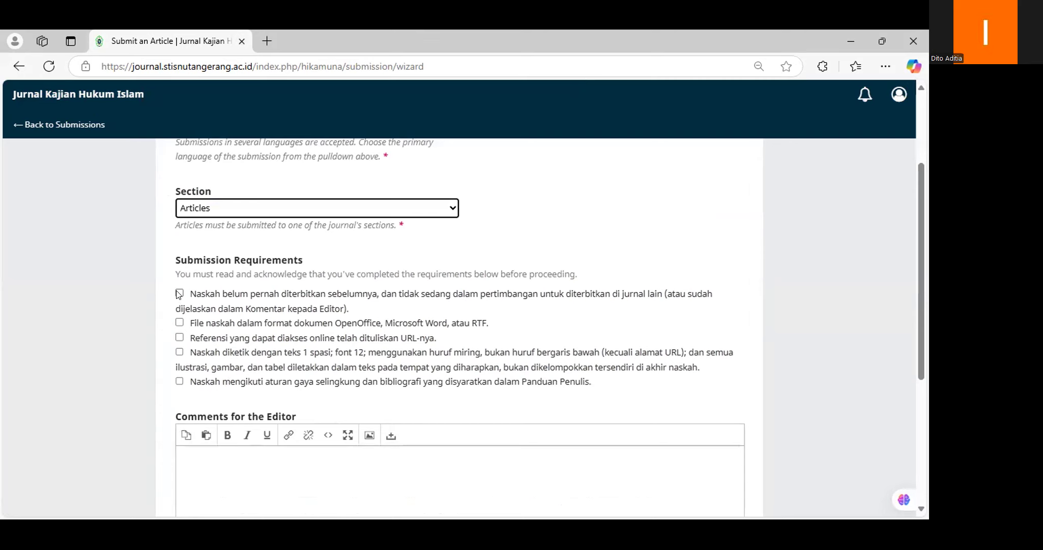
left_click(179, 293)
left_click(179, 322)
left_click(180, 337)
left_click(179, 351)
left_click(179, 381)
scroll(181, 374, "down", 5)
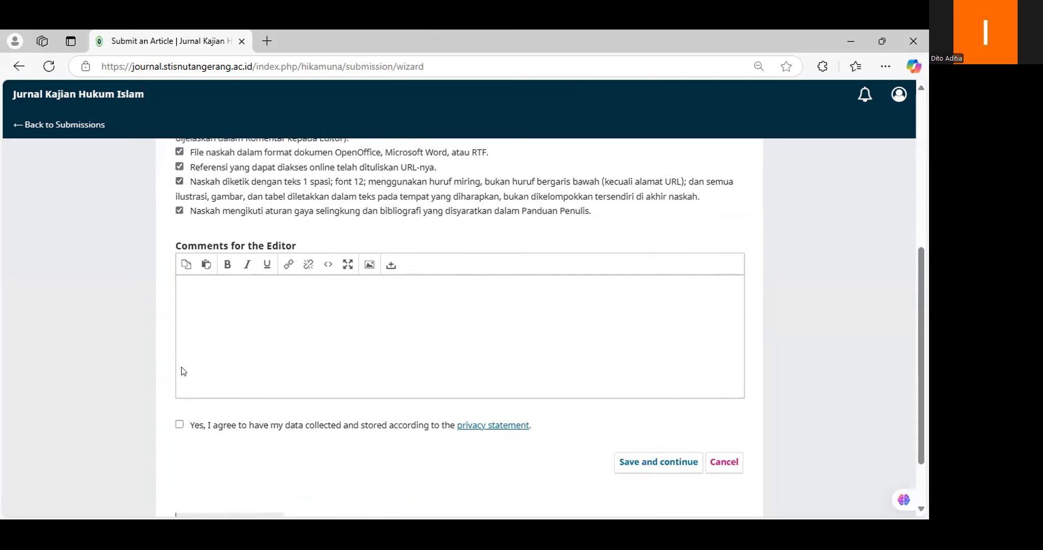
left_click(180, 352)
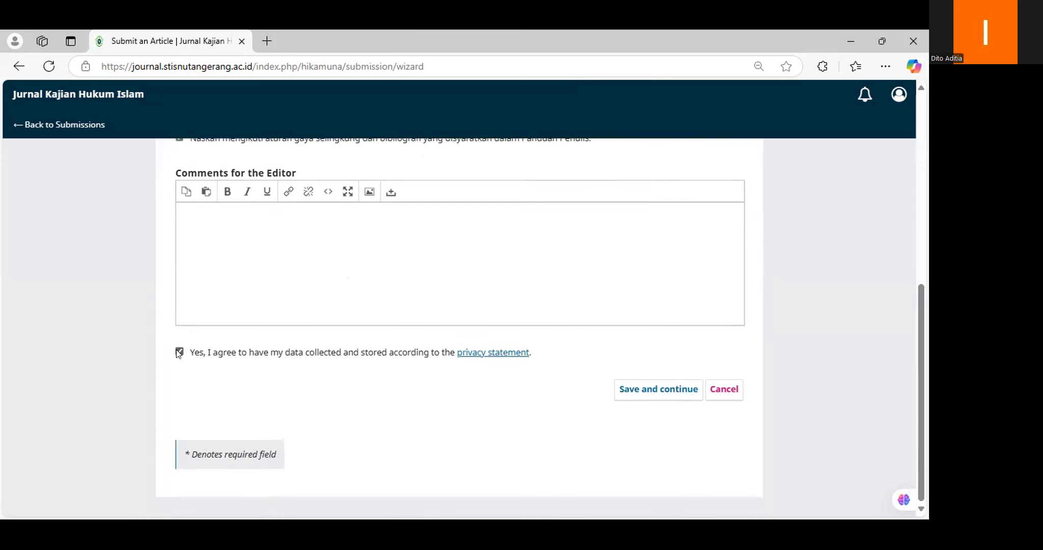
scroll(205, 349, "up", 4)
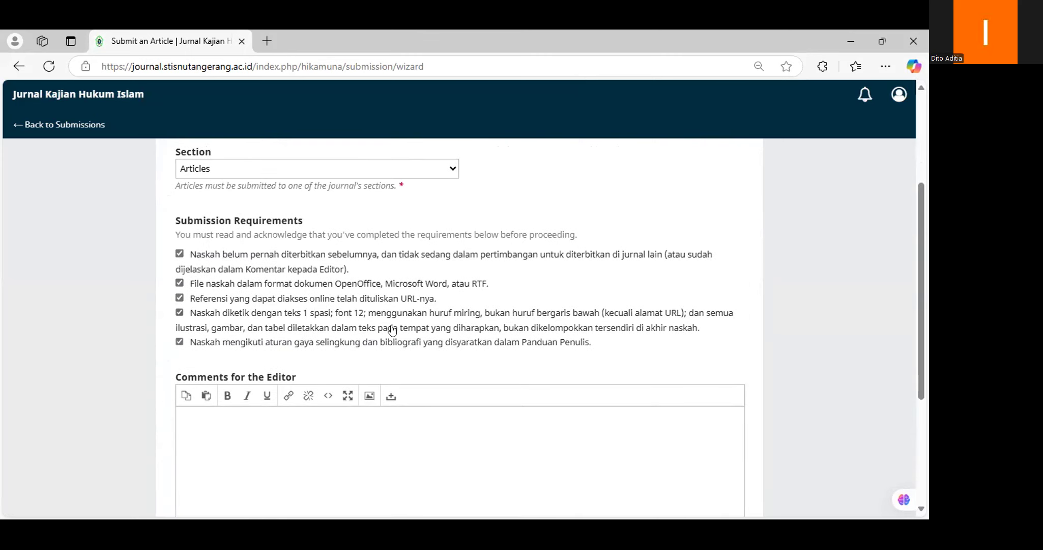
scroll(259, 320, "up", 4)
scroll(284, 374, "down", 6)
scroll(283, 374, "down", 2)
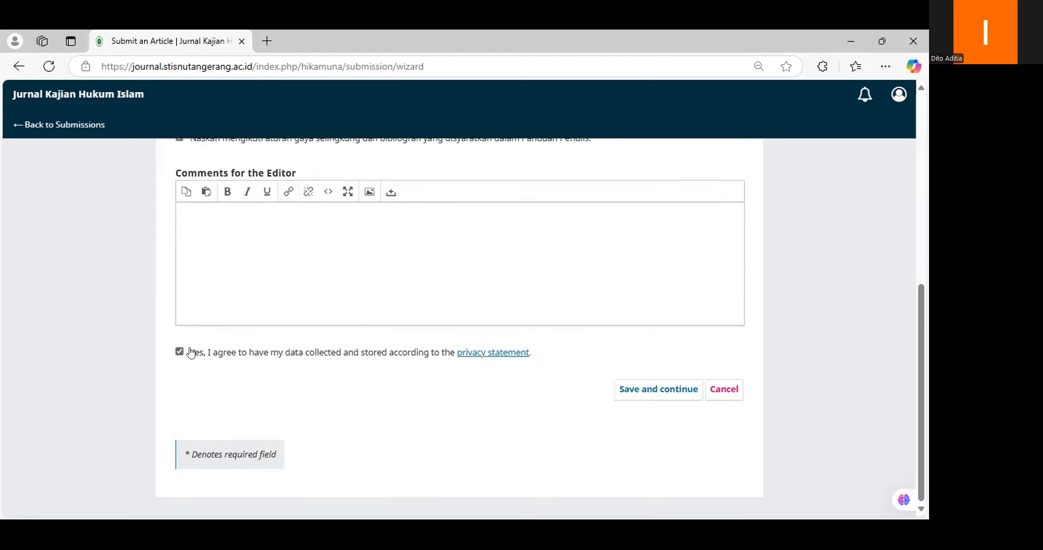
left_click(628, 390)
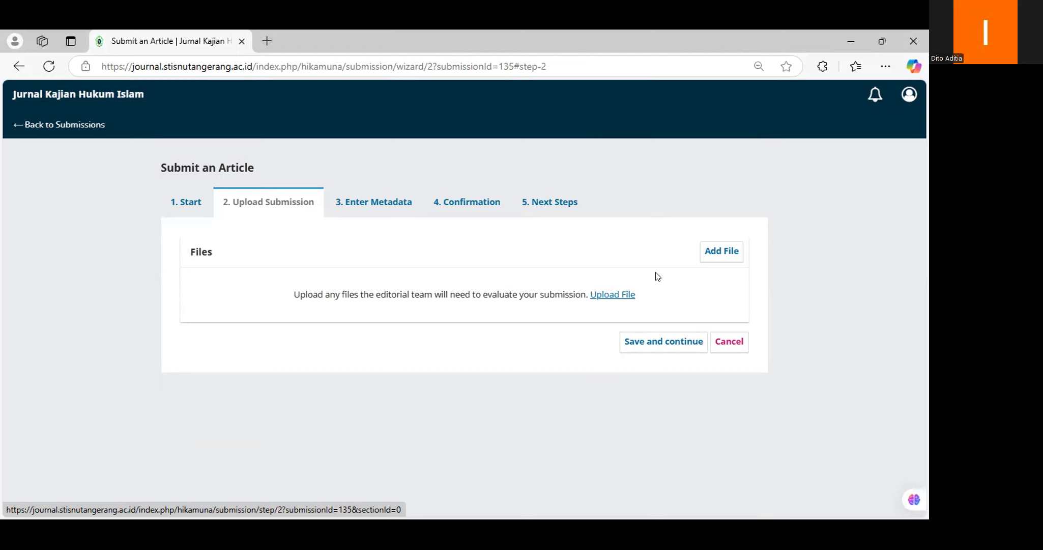
Step: Upload the Hikamuna template PDF from the METPEN HUKUM folder as File Utama Naskah and continue
left_click(630, 293)
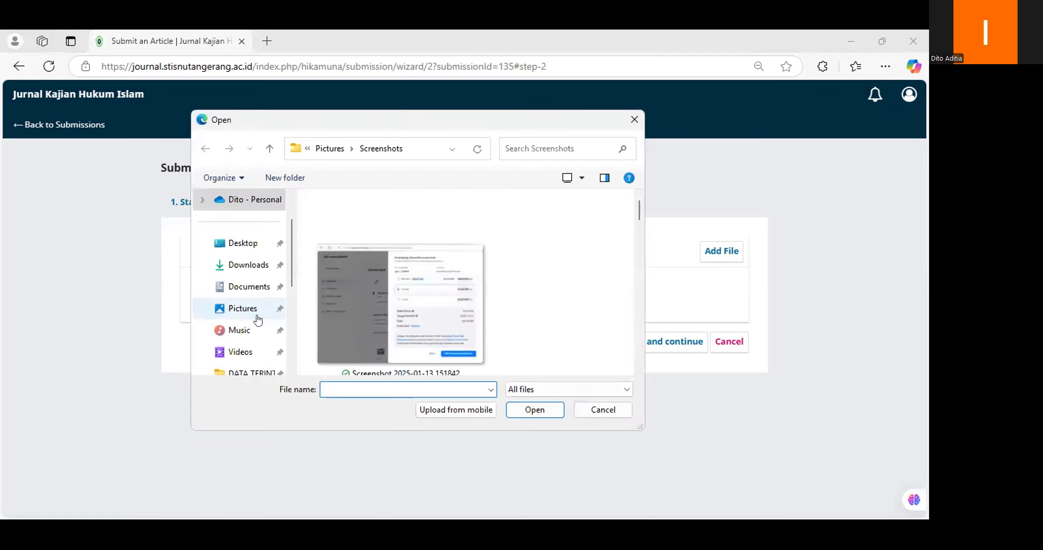
scroll(257, 315, "down", 2)
left_click(248, 286)
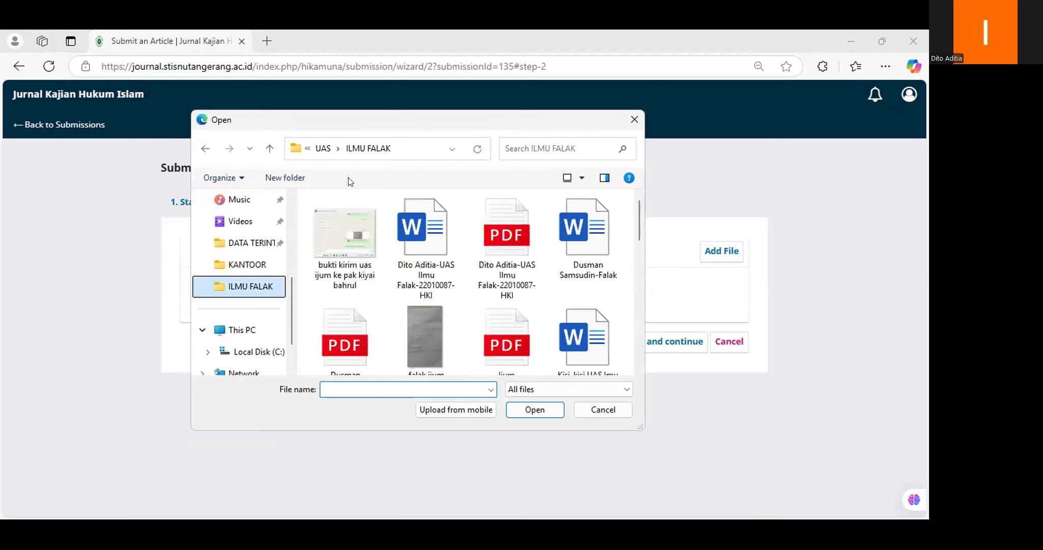
left_click(318, 141)
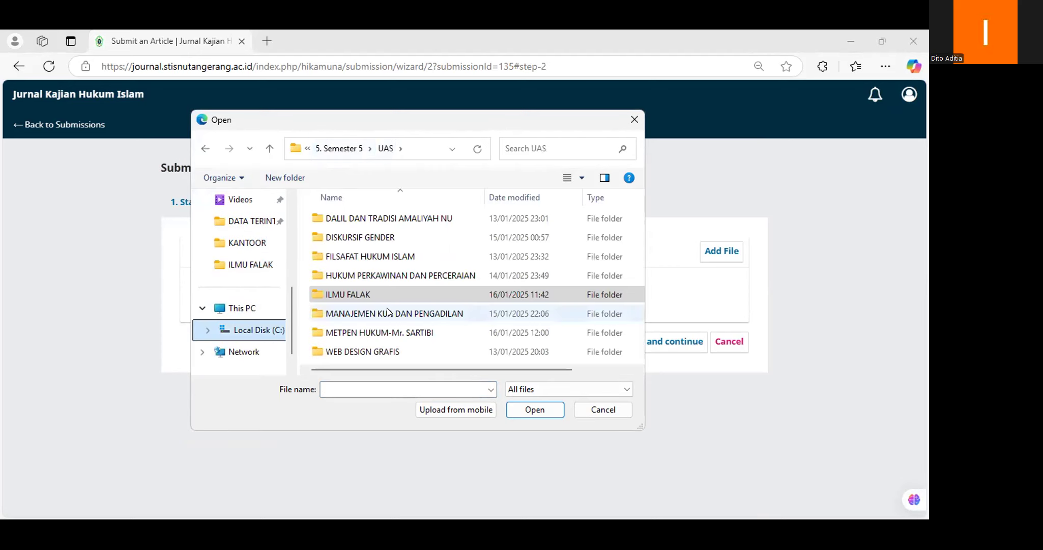
double_click(395, 331)
scroll(396, 279, "down", 5)
left_click_drag(549, 197, 616, 197)
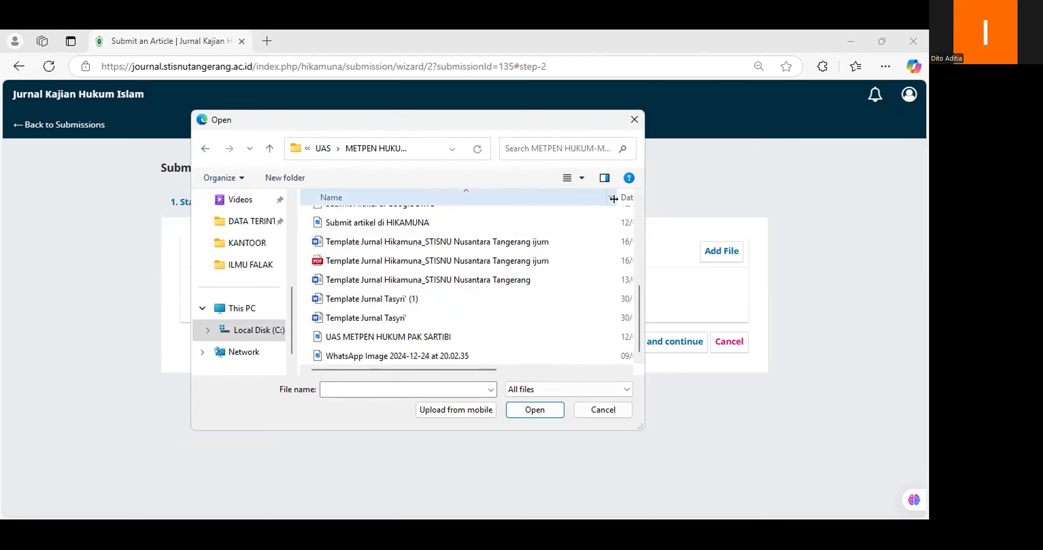
left_click(524, 262)
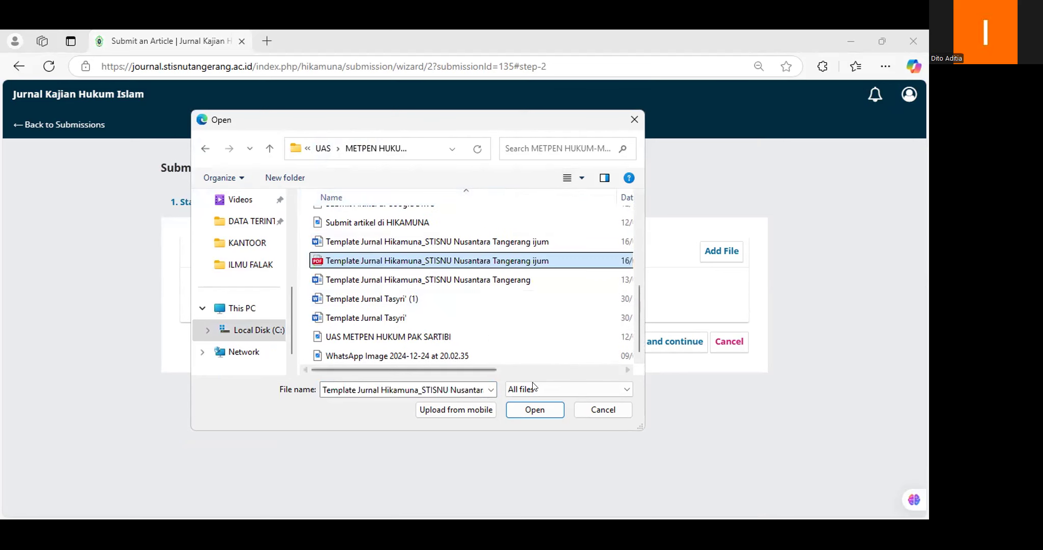
left_click(539, 410)
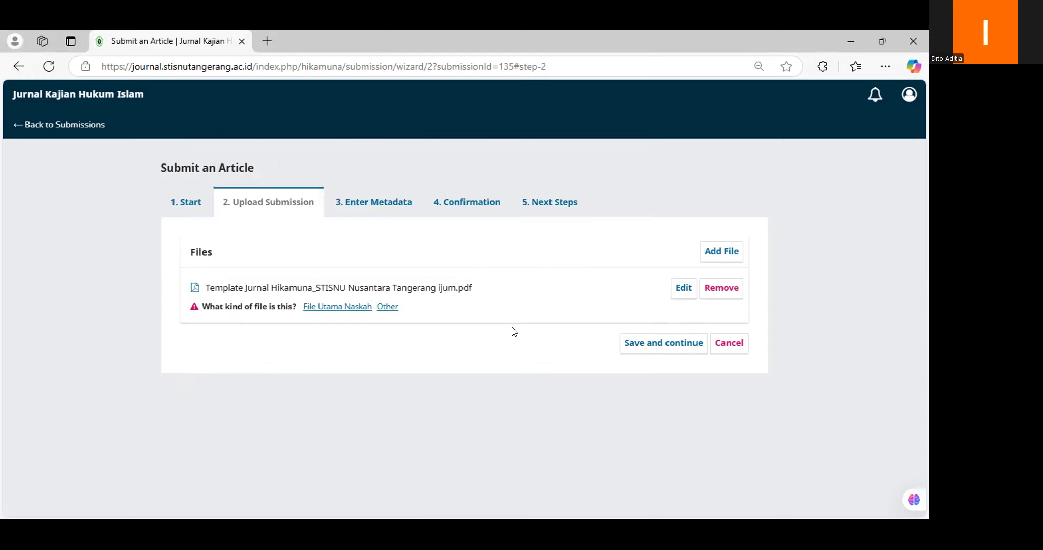
left_click(332, 307)
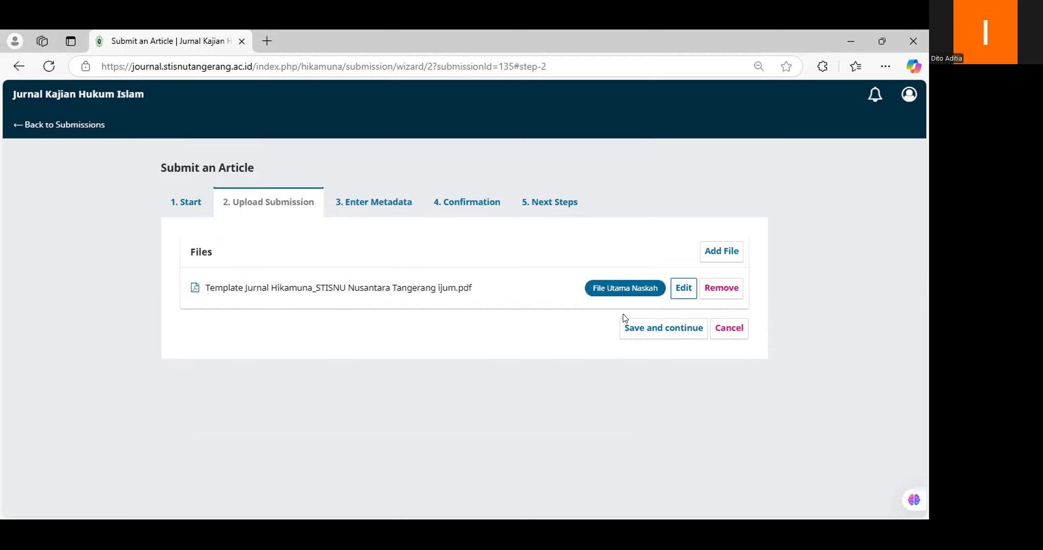
left_click(645, 328)
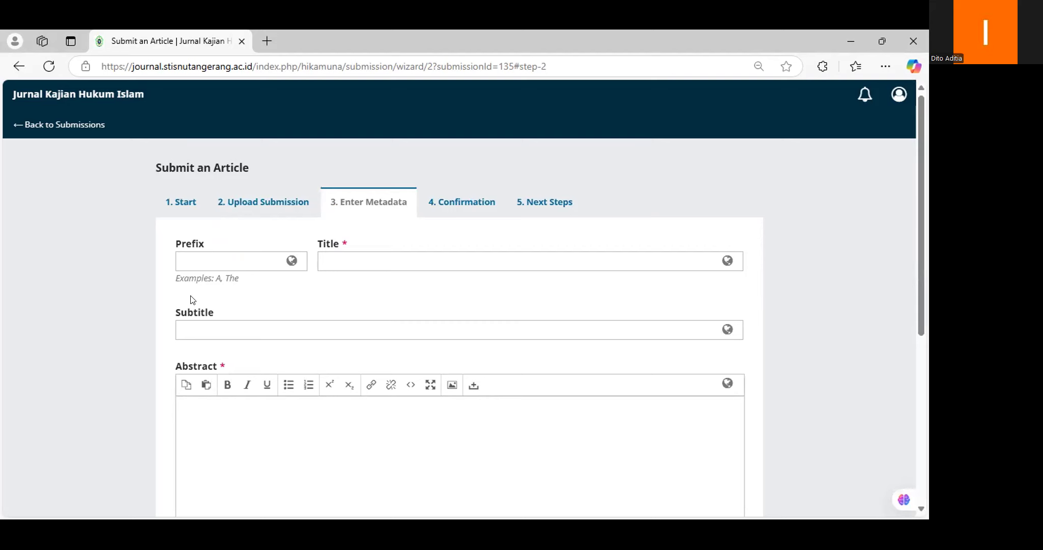
Step: Paste the article title on Islamic family law in Tangerang into the Title field
scroll(310, 320, "down", 3)
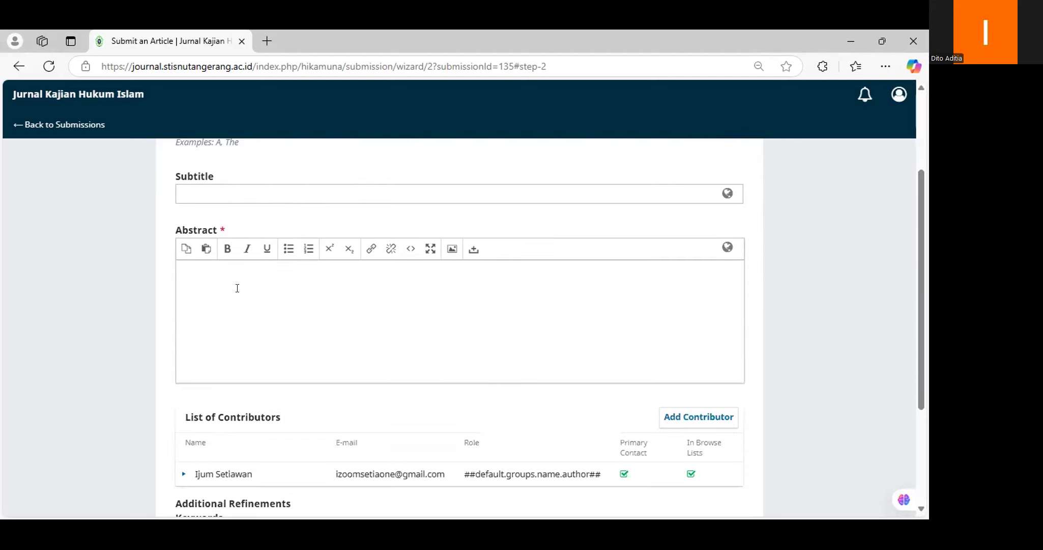
scroll(237, 288, "down", 3)
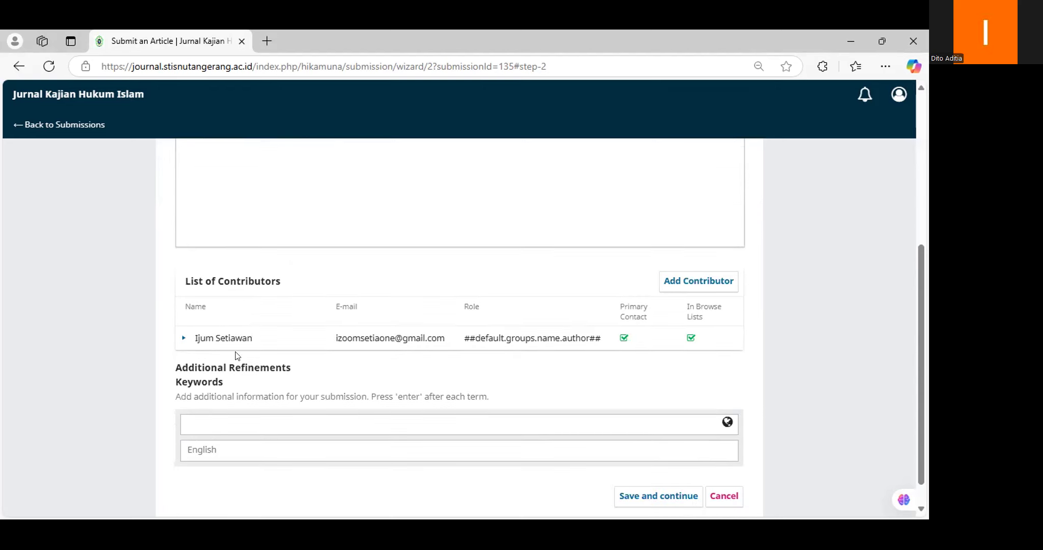
scroll(233, 401, "down", 1)
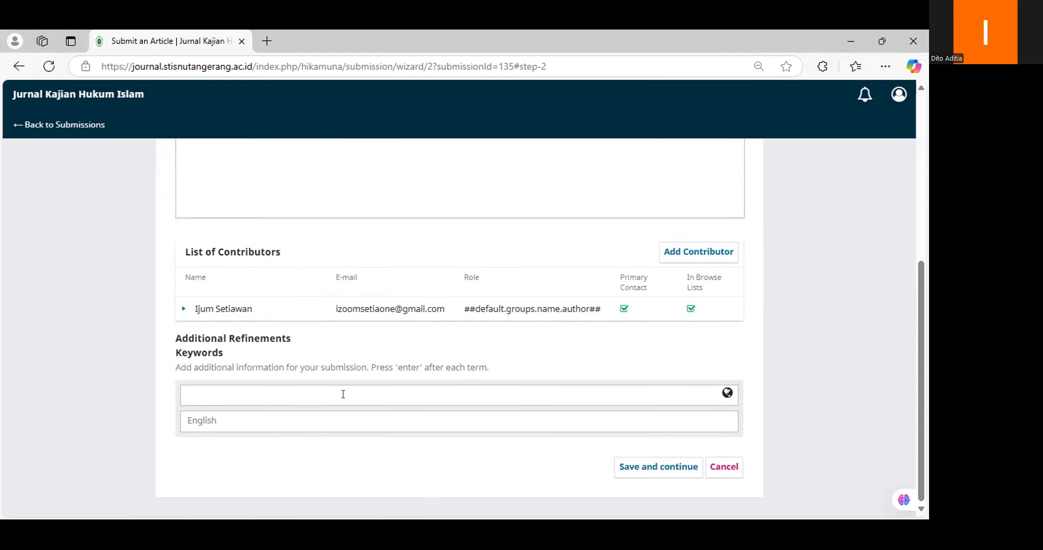
scroll(345, 394, "up", 7)
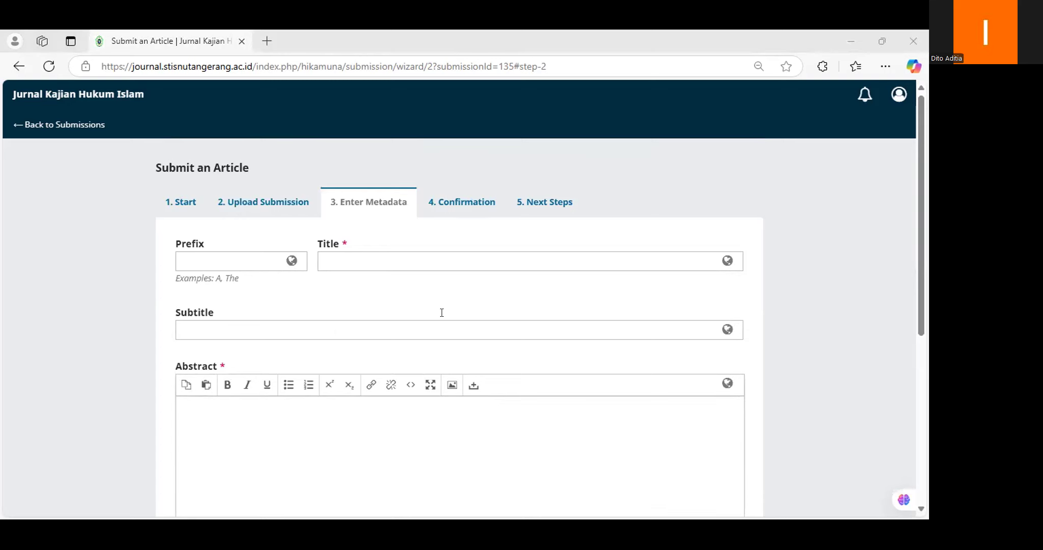
left_click(407, 259)
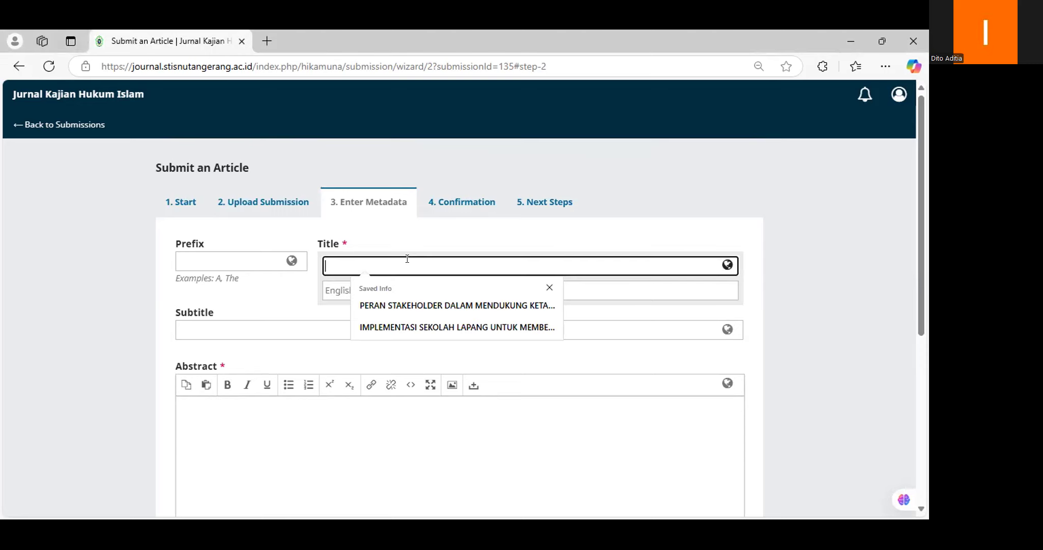
type("IMPLEMENTASI HUKUM KELUARGA ISLAM DI KABUPATEN TANGERANG: TANTANGAN DAN SOLUSI APLIKATIF")
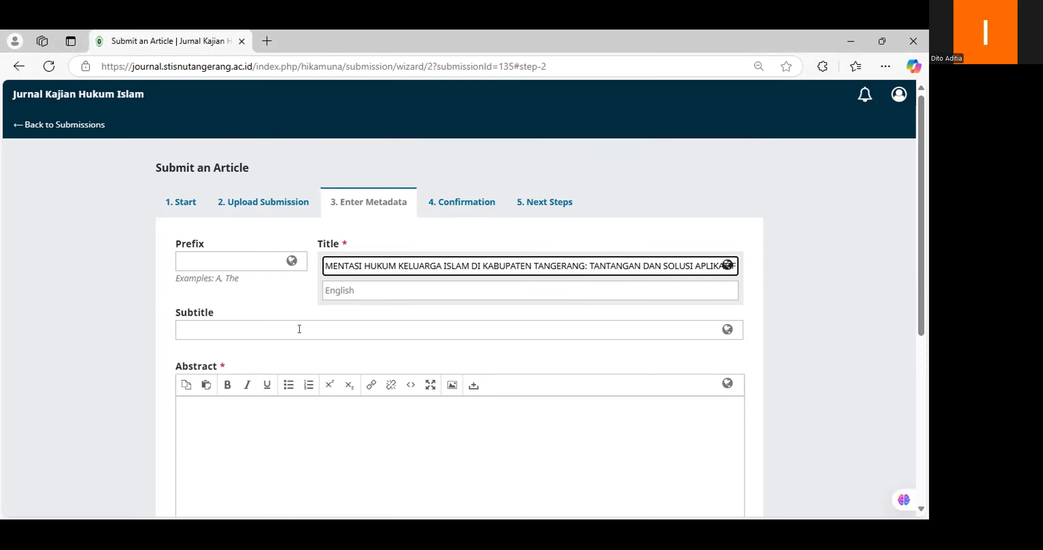
left_click(300, 330)
Step: Paste the Indonesian abstract into the Abstract editor
left_click(321, 415)
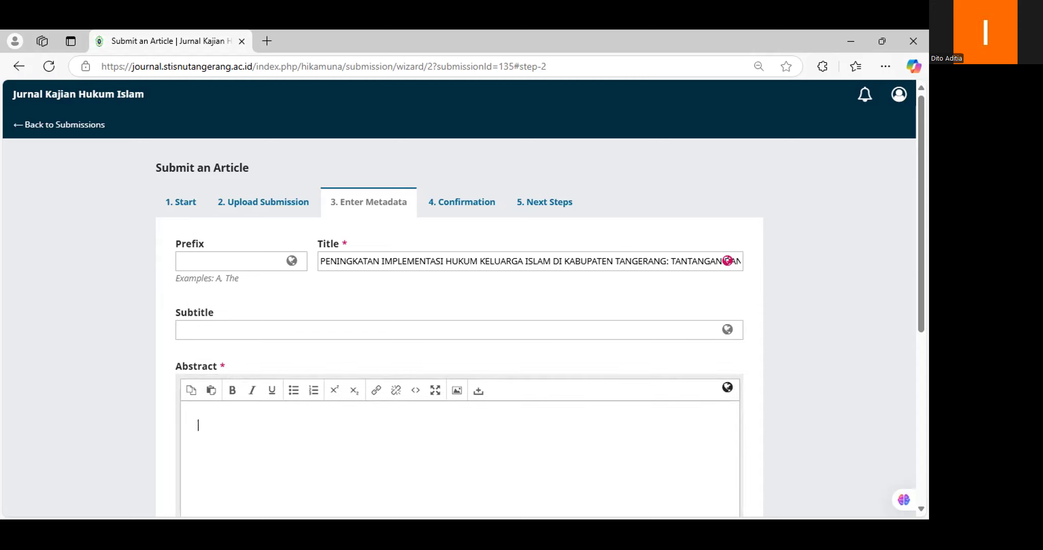
key("alt+Tab")
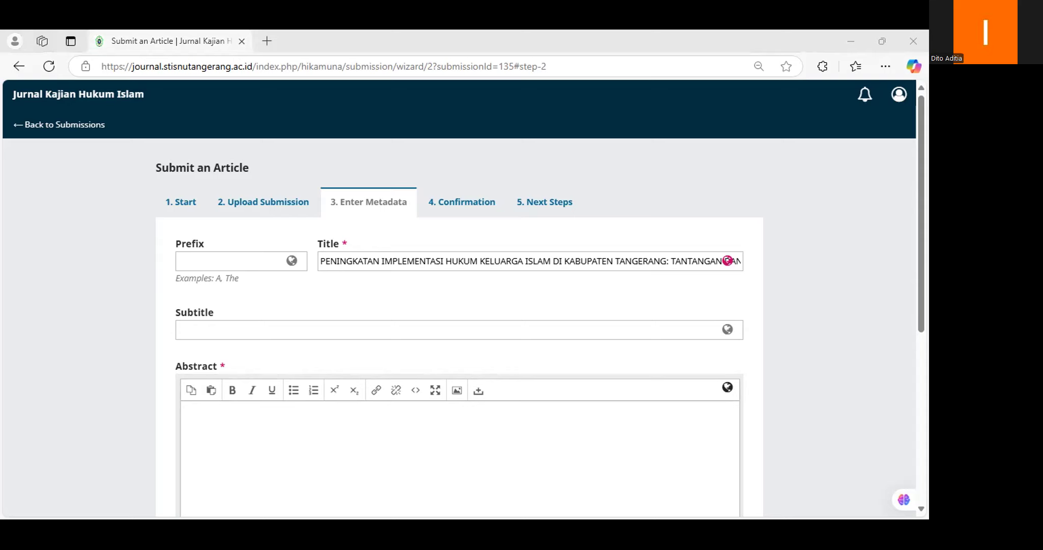
left_click(311, 408)
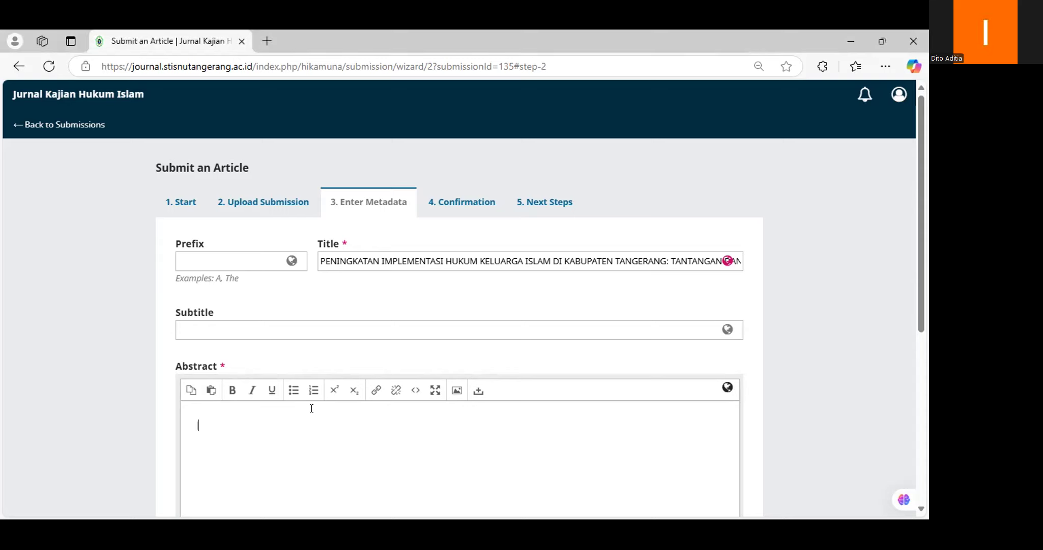
key("ctrl+v")
scroll(381, 346, "down", 3)
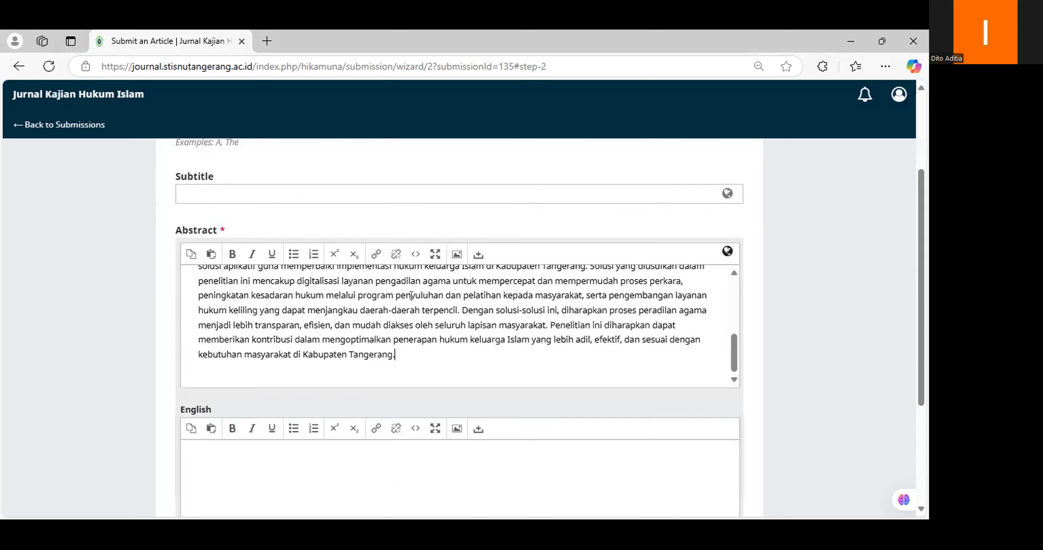
scroll(381, 345, "down", 3)
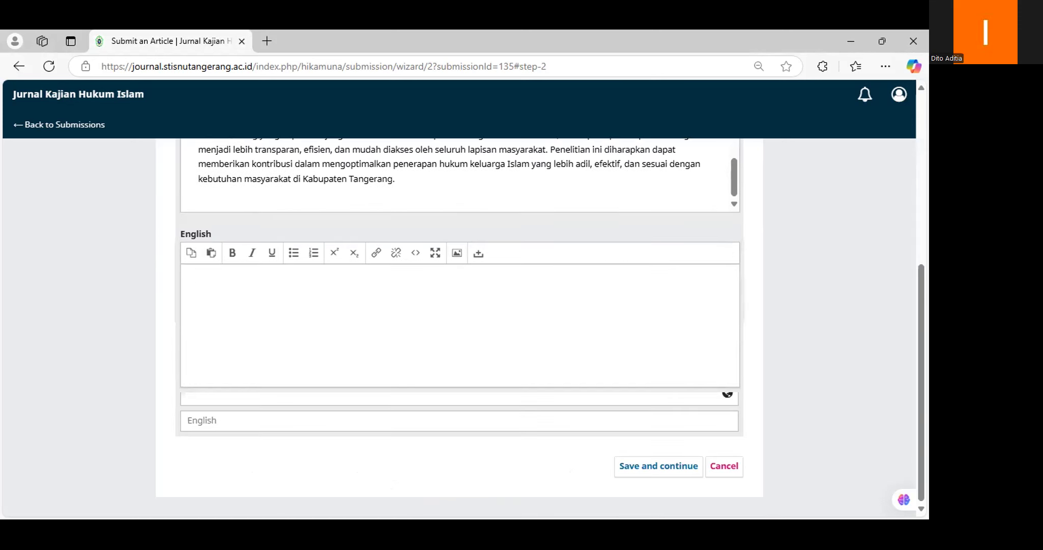
Step: Paste the English abstract into the English abstract editor
key("alt+Tab")
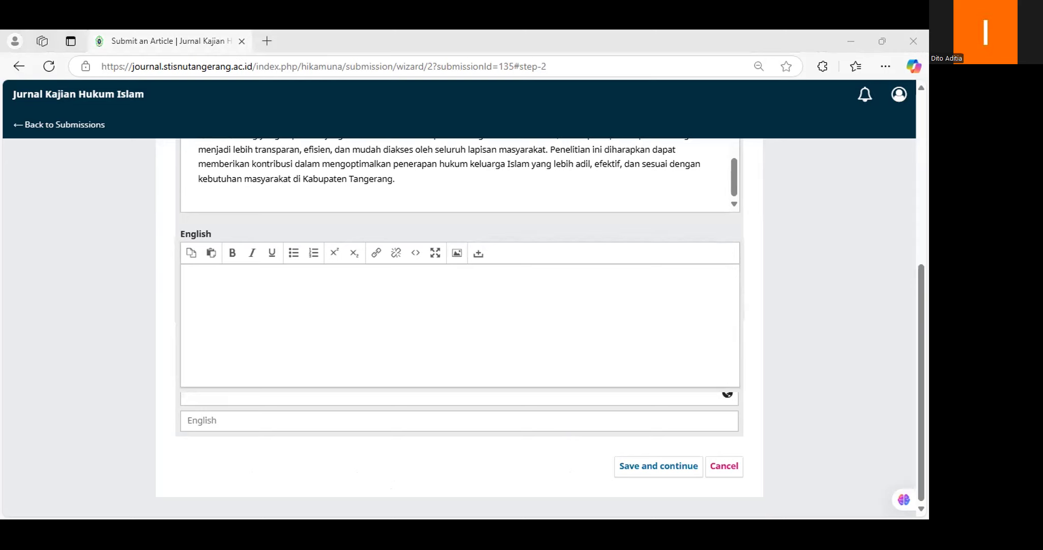
left_click(266, 275)
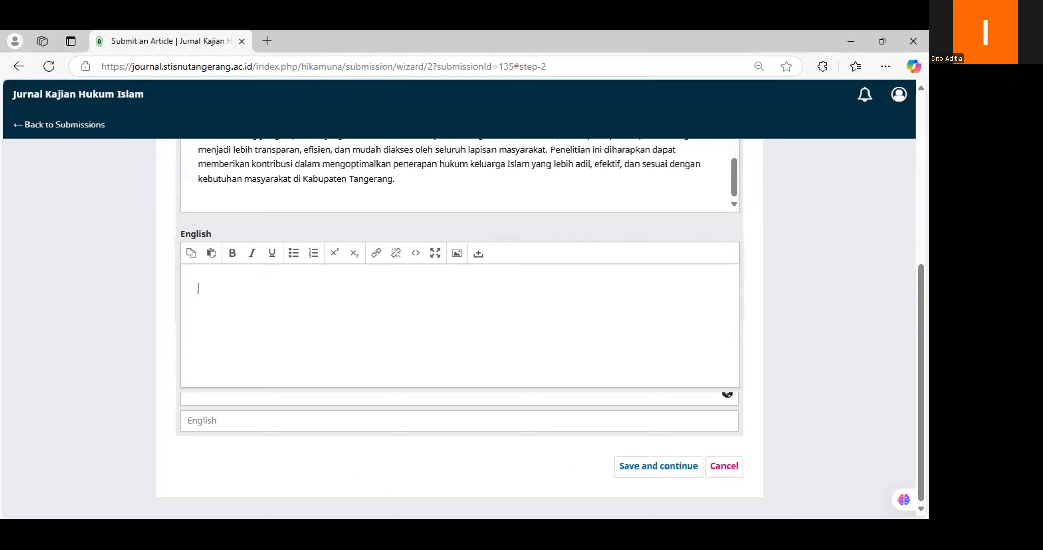
key("ctrl+v")
scroll(203, 375, "down", 1)
left_click(195, 390)
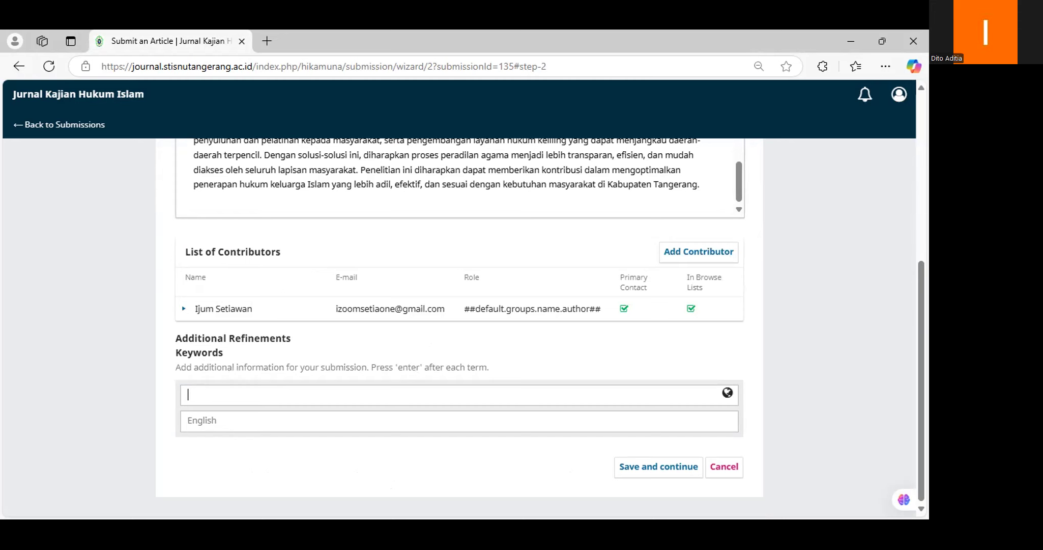
Step: Add keywords Implementasi, Tantangan, hukum keluarga islam, tangerang and solusi
key("alt+Tab")
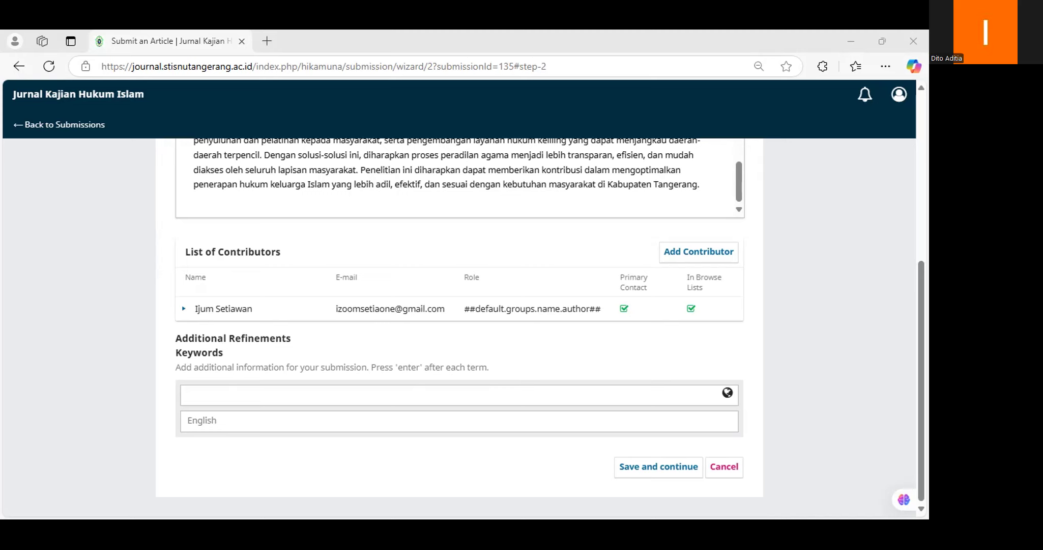
type("Implementasi")
key("Return")
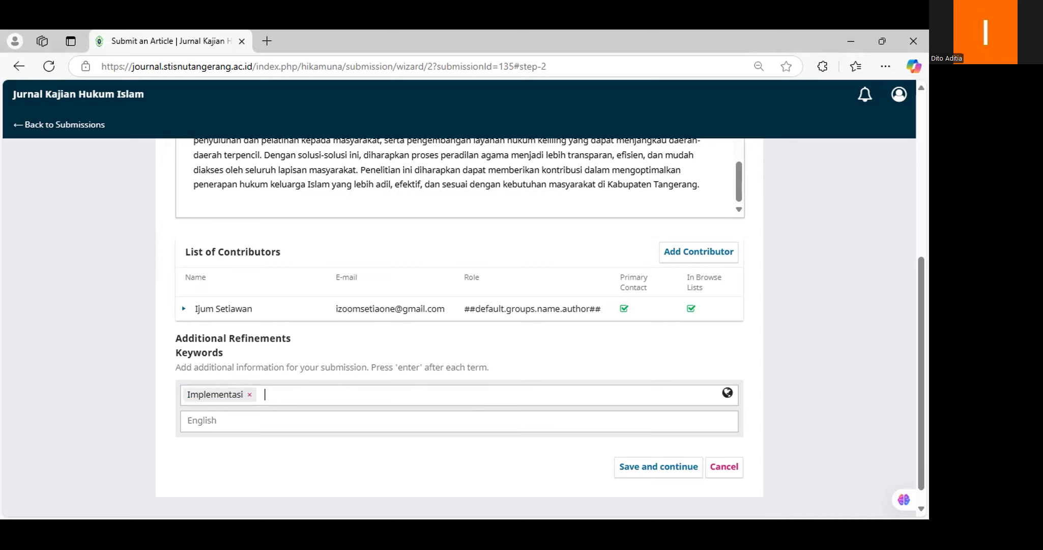
key("alt+Tab")
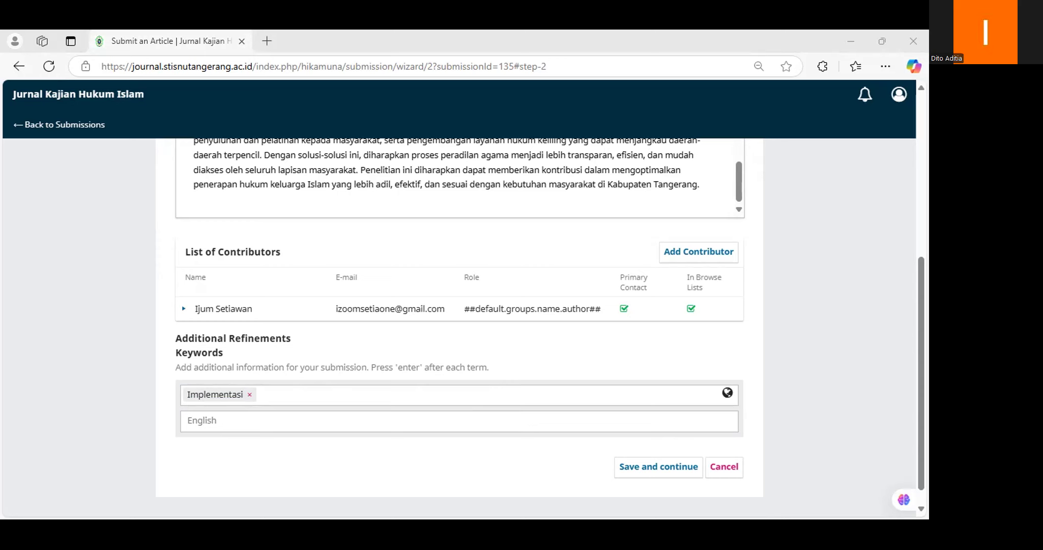
key("alt+Tab")
type("Tantangan")
key("Return")
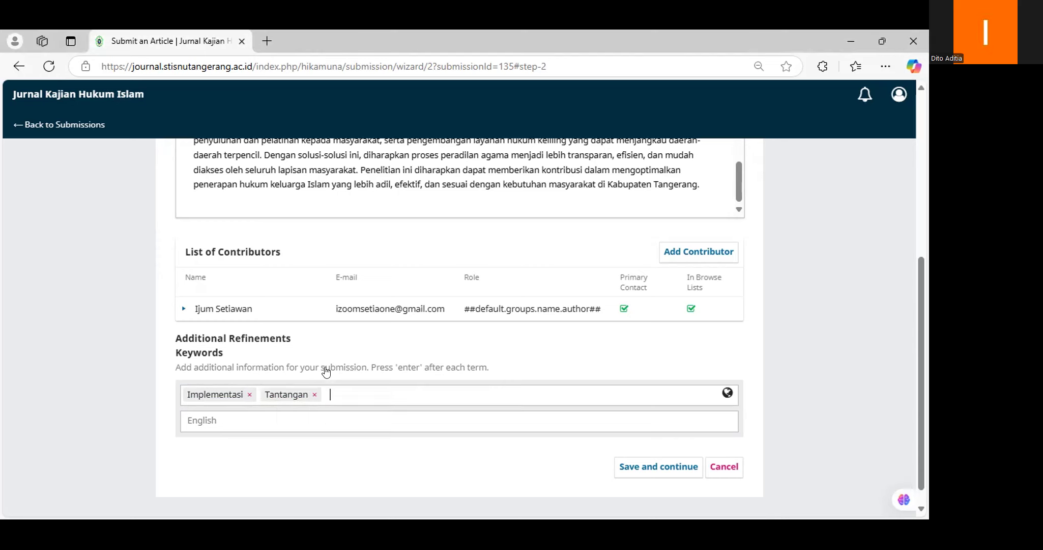
scroll(326, 373, "up", 5)
scroll(356, 372, "down", 5)
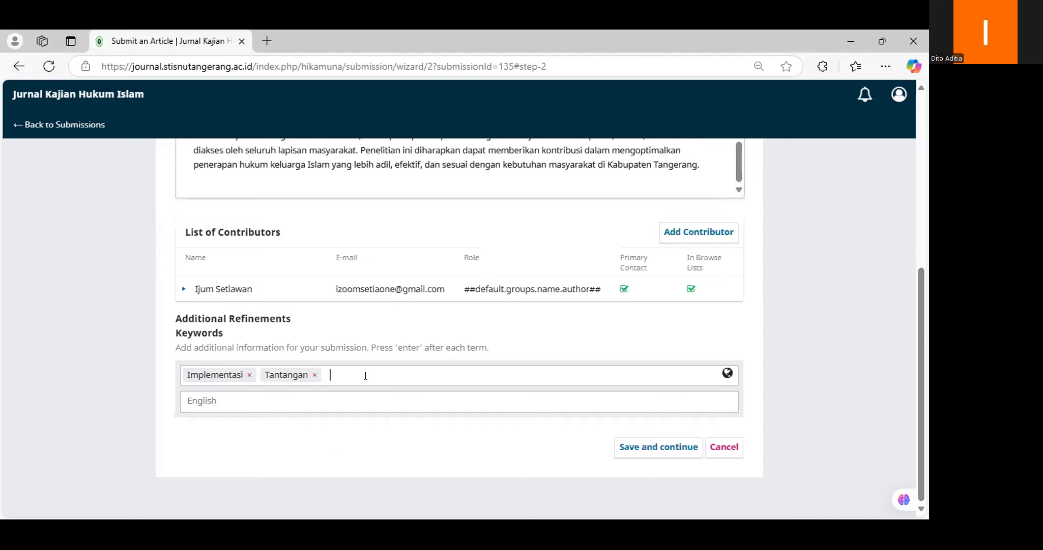
type("Hukum keluarga islam")
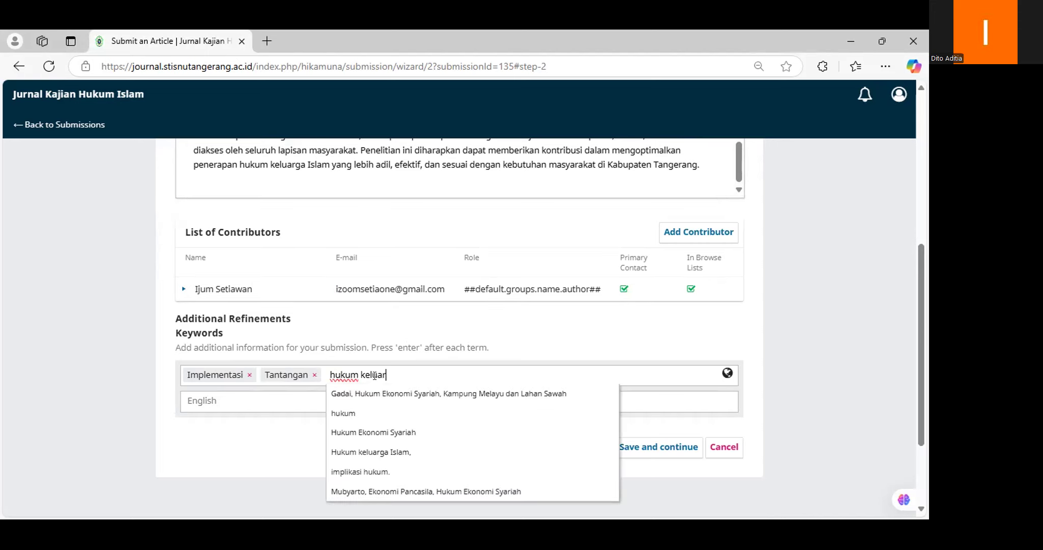
key("Return")
type("tangerang")
key("Return")
type("solusi")
key("Return")
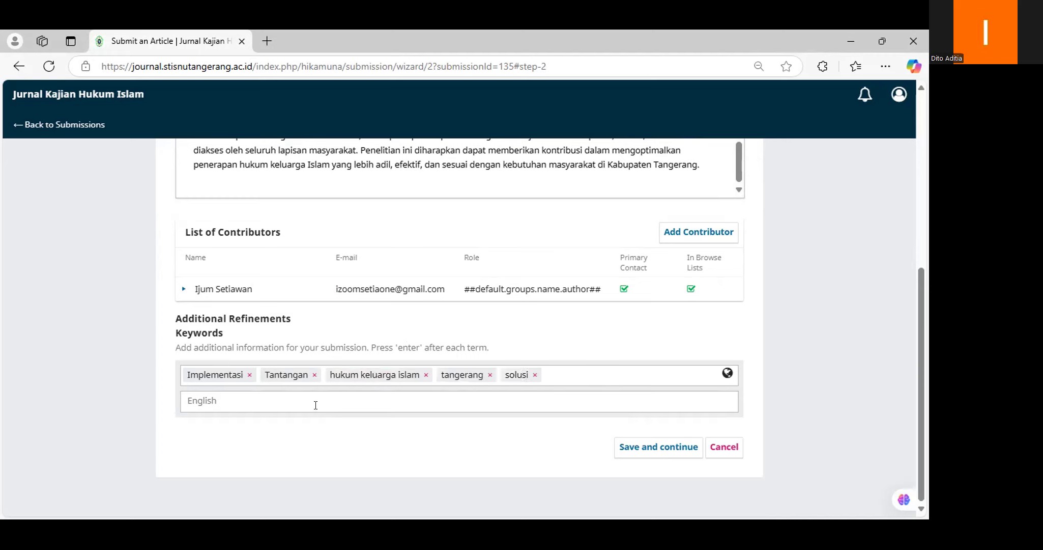
Step: Add English keywords implementation, challenge, islamic family law, tangerang and solution
type("implementation")
key("Return")
type("chal")
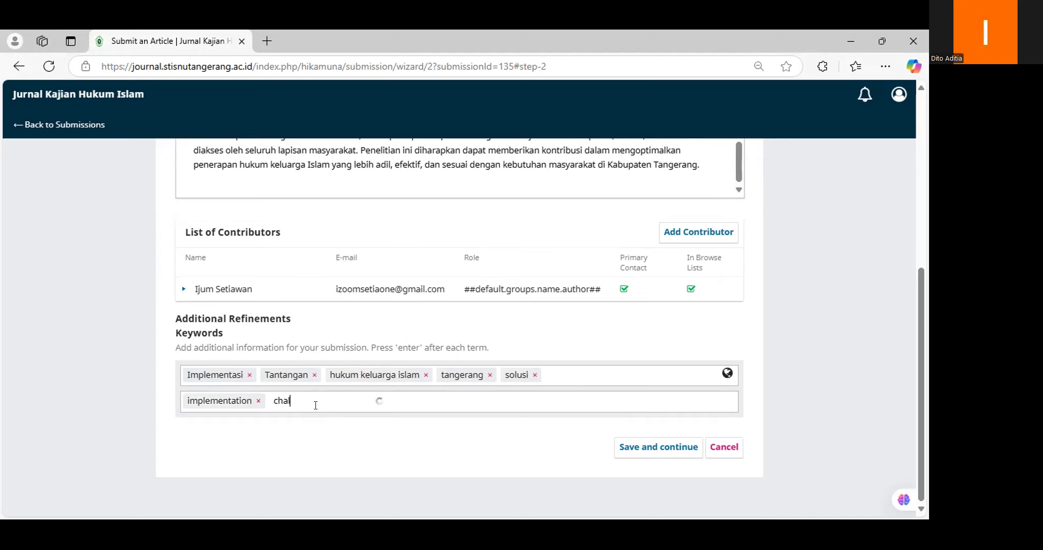
type("lenge")
key("Return")
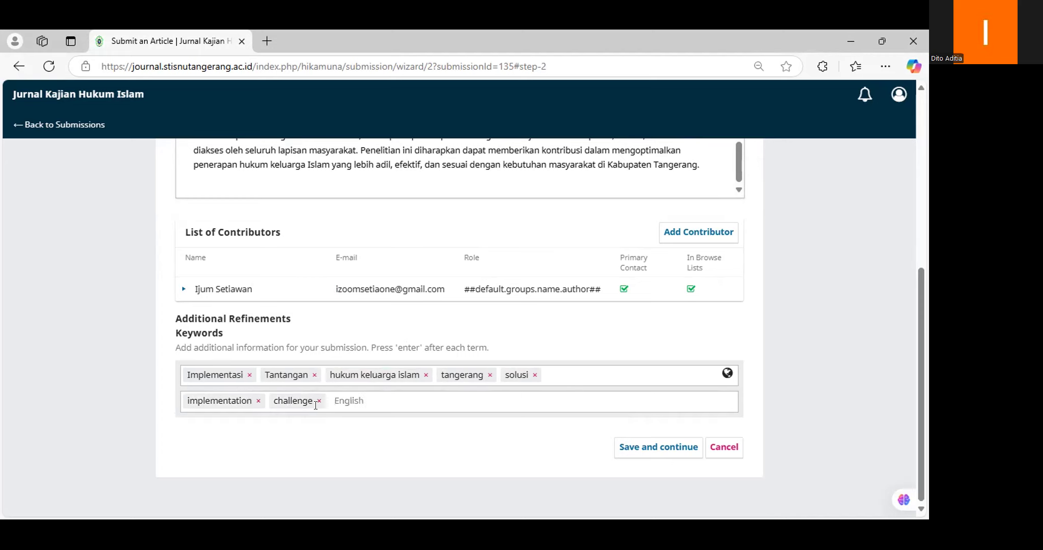
type("islamic family law")
key("Return")
type("tangerang")
key("Return")
type("solution")
key("Return")
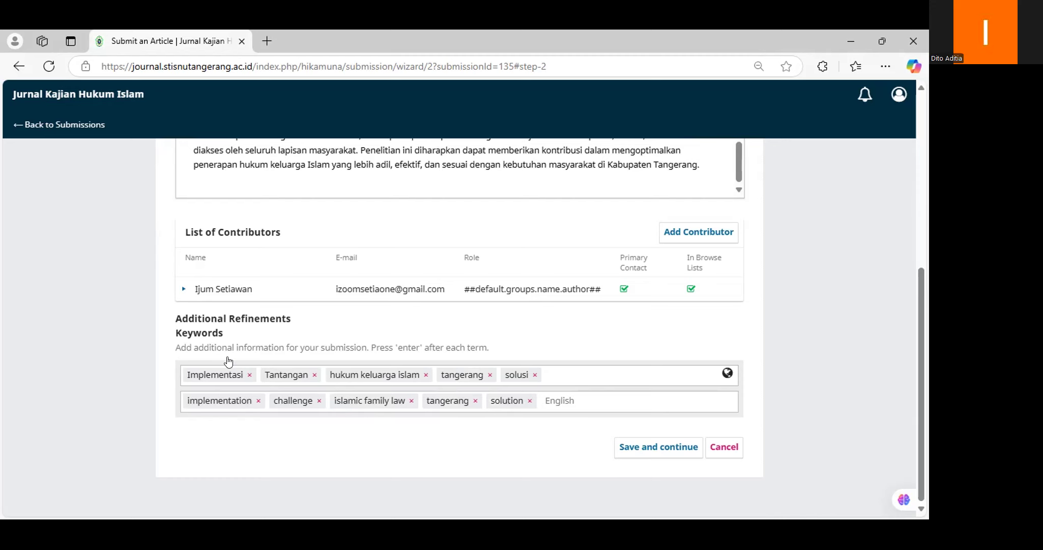
scroll(228, 358, "up", 4)
scroll(187, 294, "down", 4)
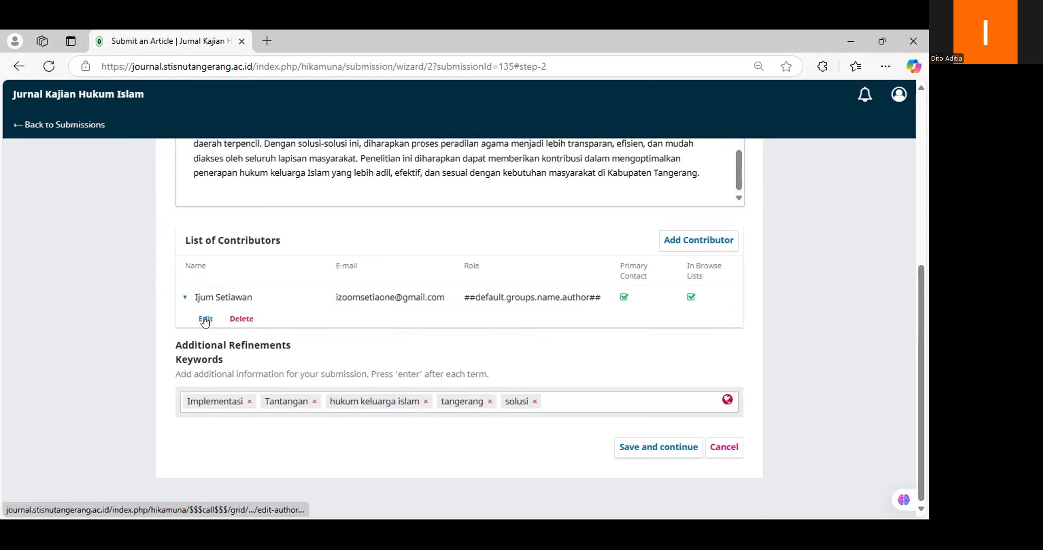
Step: Set the first contributor's affiliation to STISNU TANGERANG from autofill and save the contributor
left_click(205, 319)
scroll(237, 232, "down", 1)
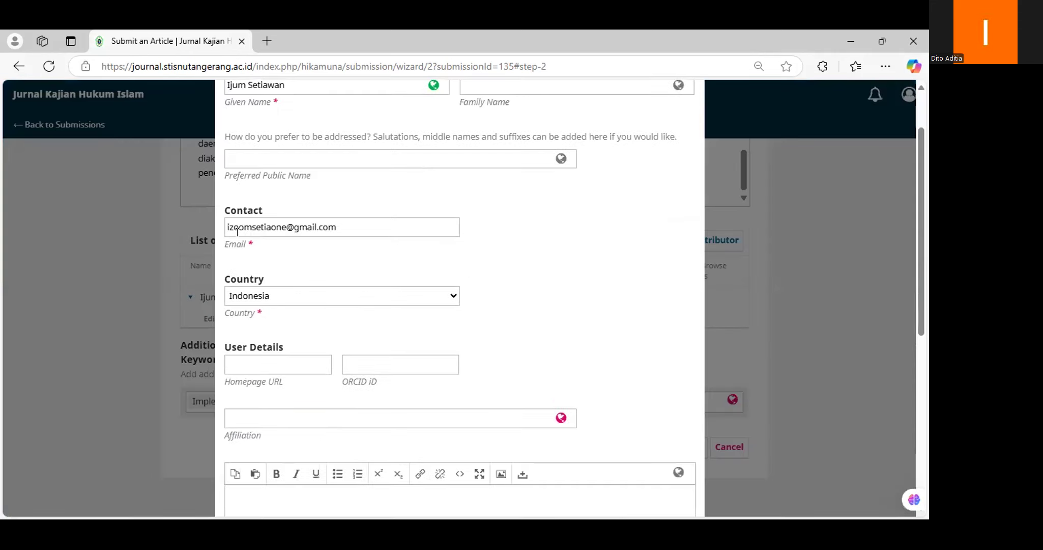
scroll(319, 221, "down", 1)
scroll(282, 308, "down", 1)
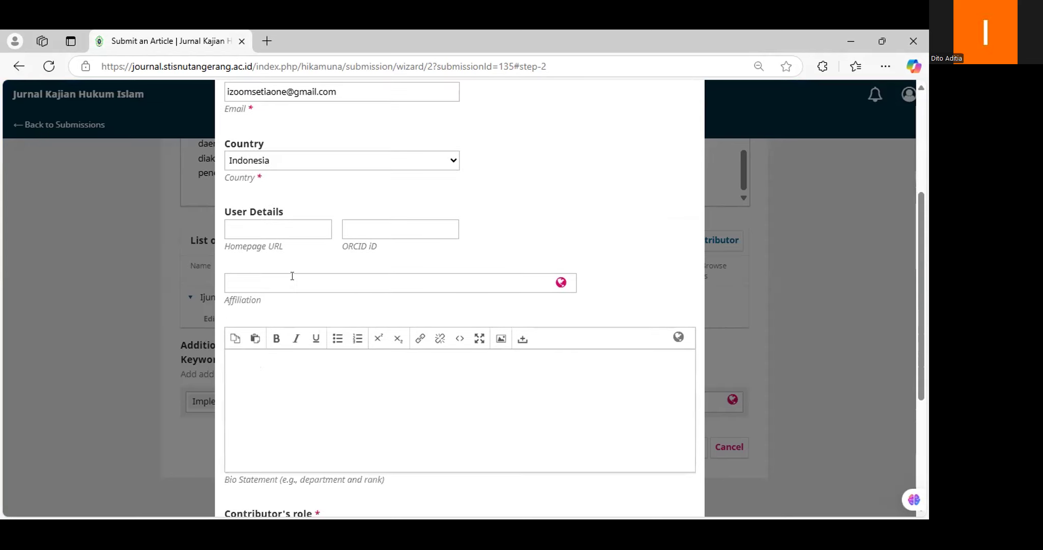
left_click(294, 275)
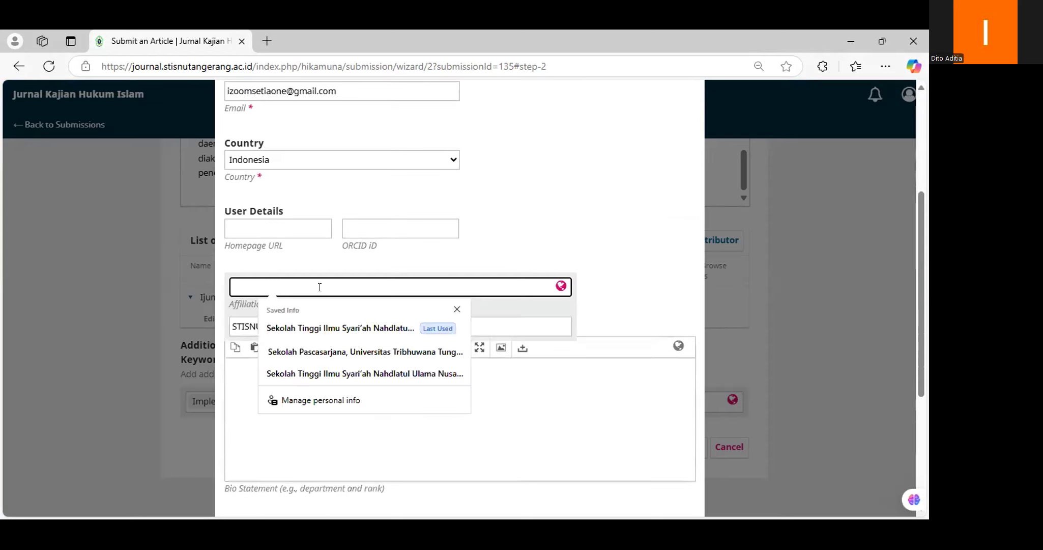
left_click(359, 326)
scroll(347, 324, "down", 4)
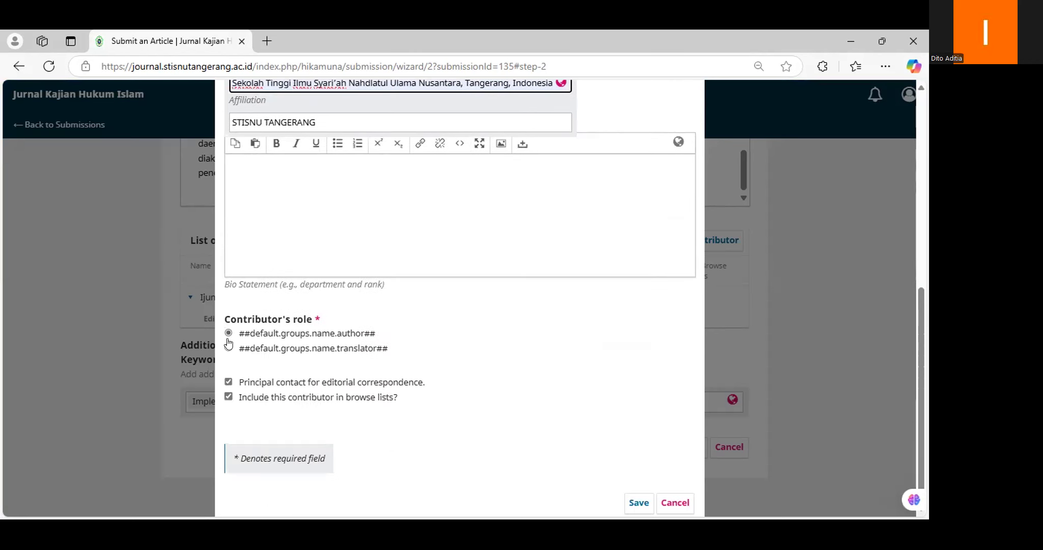
scroll(229, 344, "down", 1)
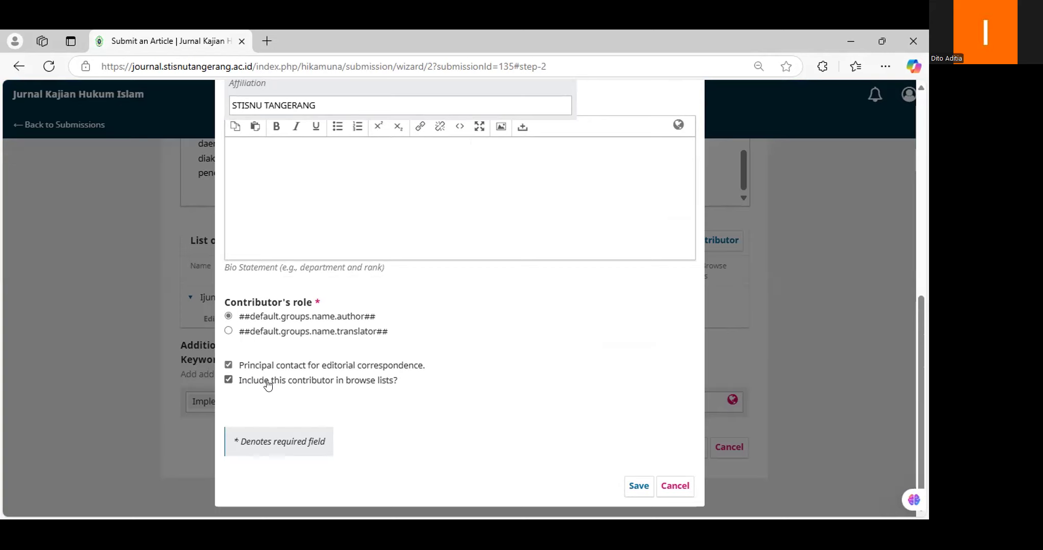
scroll(452, 415, "up", 2)
scroll(453, 416, "down", 2)
left_click(639, 485)
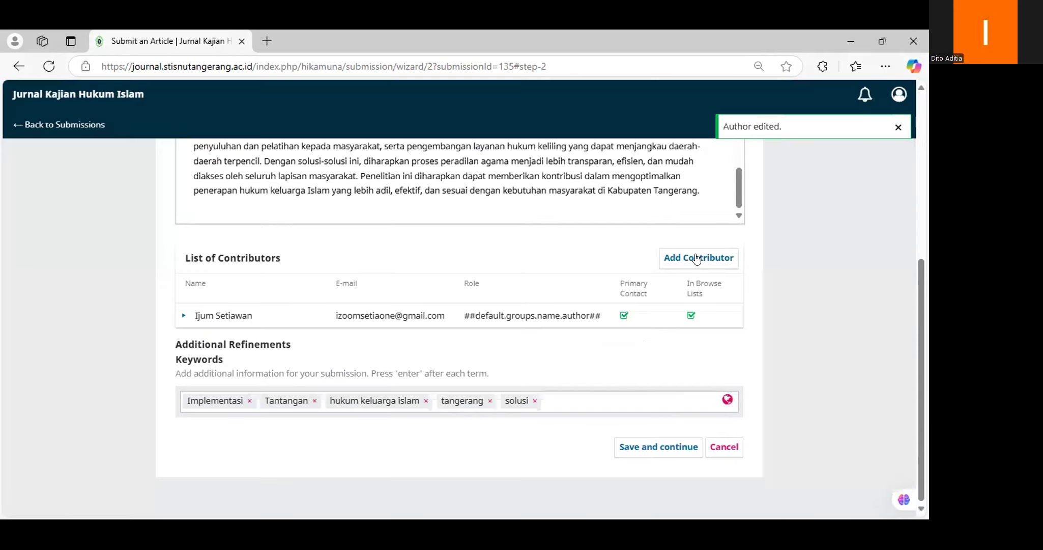
Step: Add a new contributor, autofill the given name, and set the country to Indonesia
left_click(697, 258)
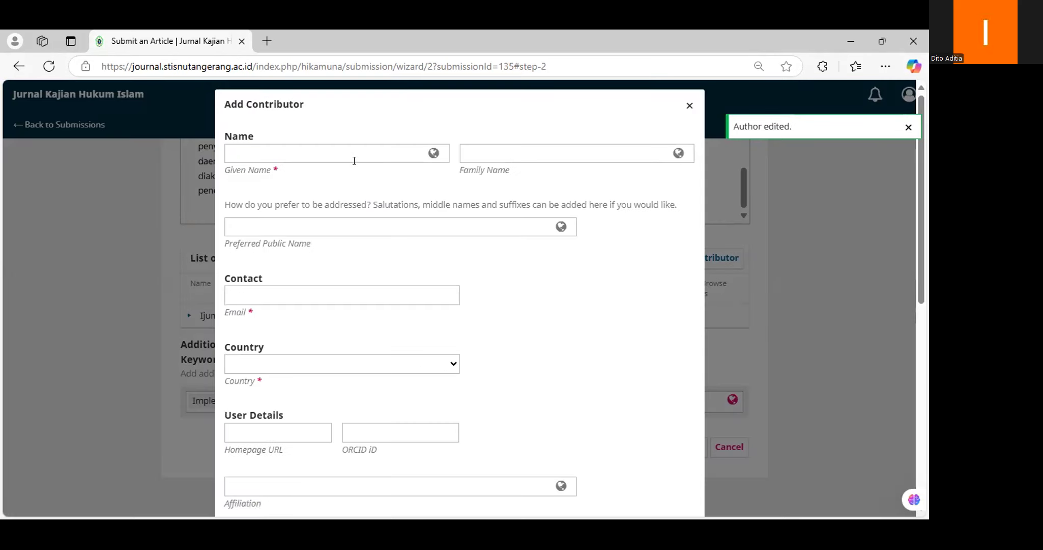
left_click(355, 161)
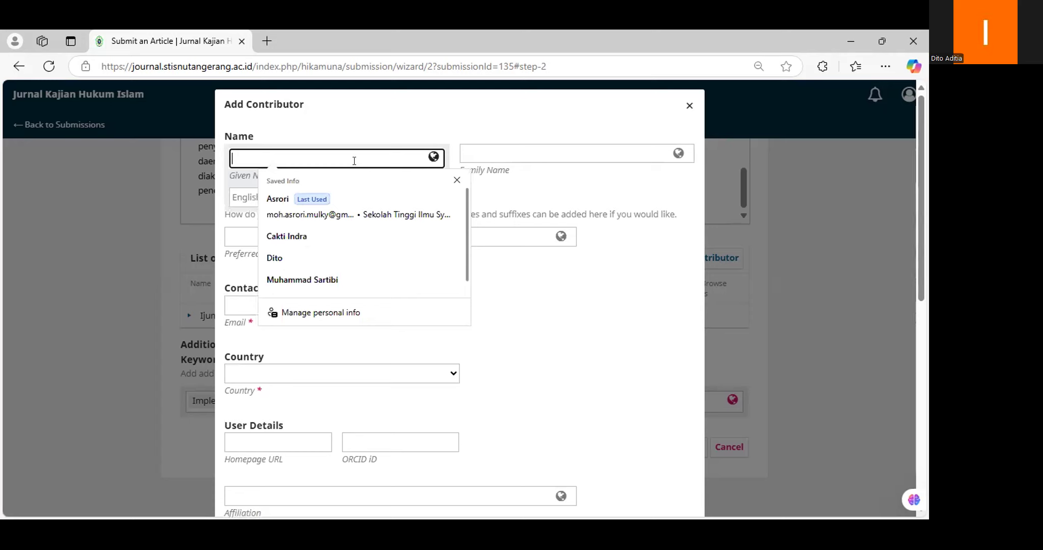
left_click(346, 279)
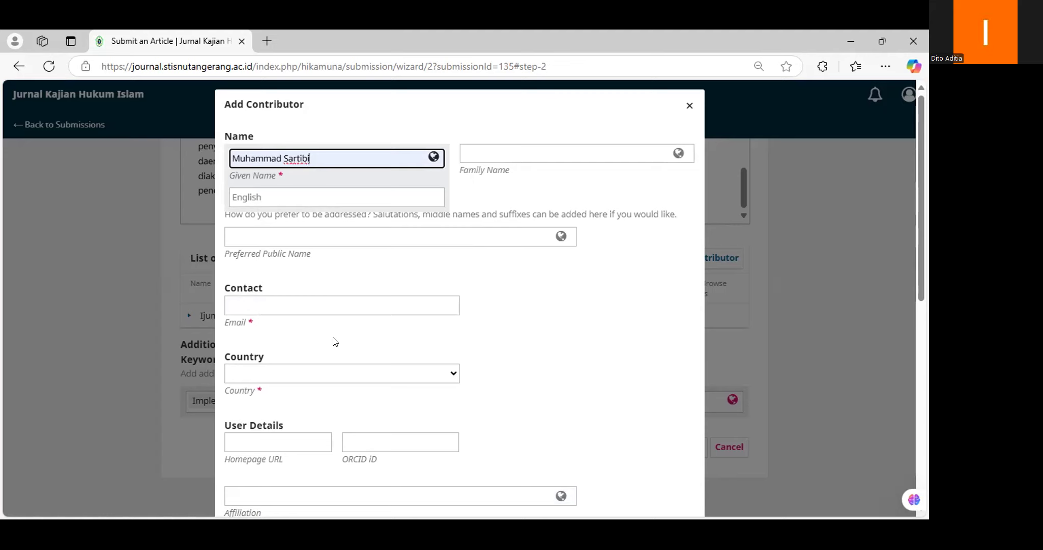
left_click(303, 372)
scroll(292, 295, "down", 10)
scroll(289, 309, "down", 10)
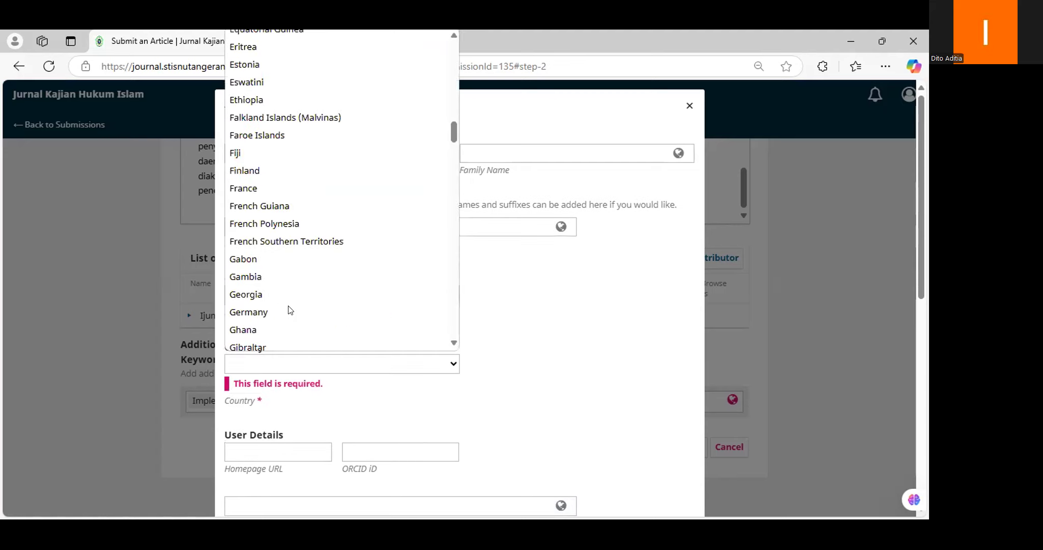
scroll(289, 309, "down", 6)
scroll(270, 306, "down", 1)
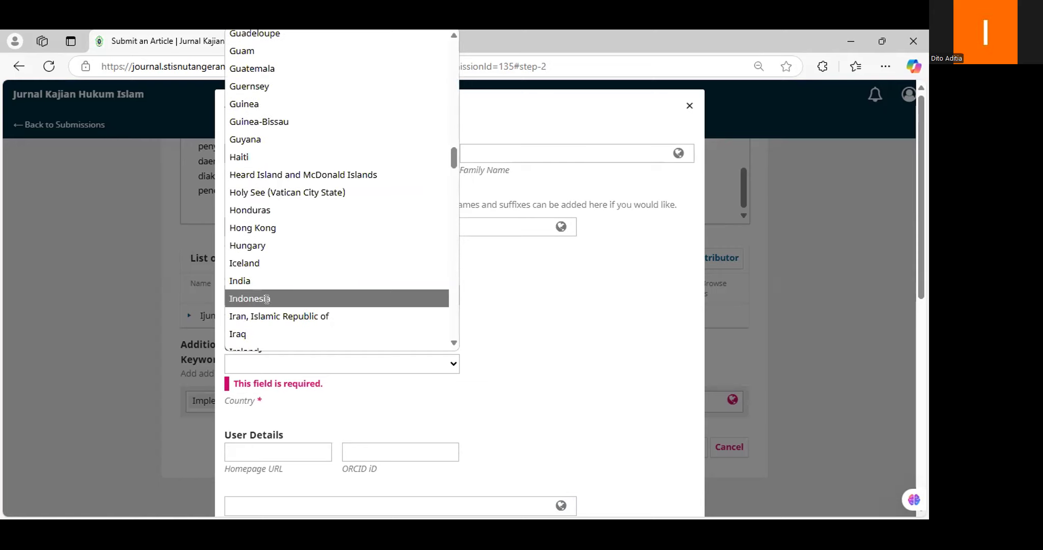
left_click(266, 299)
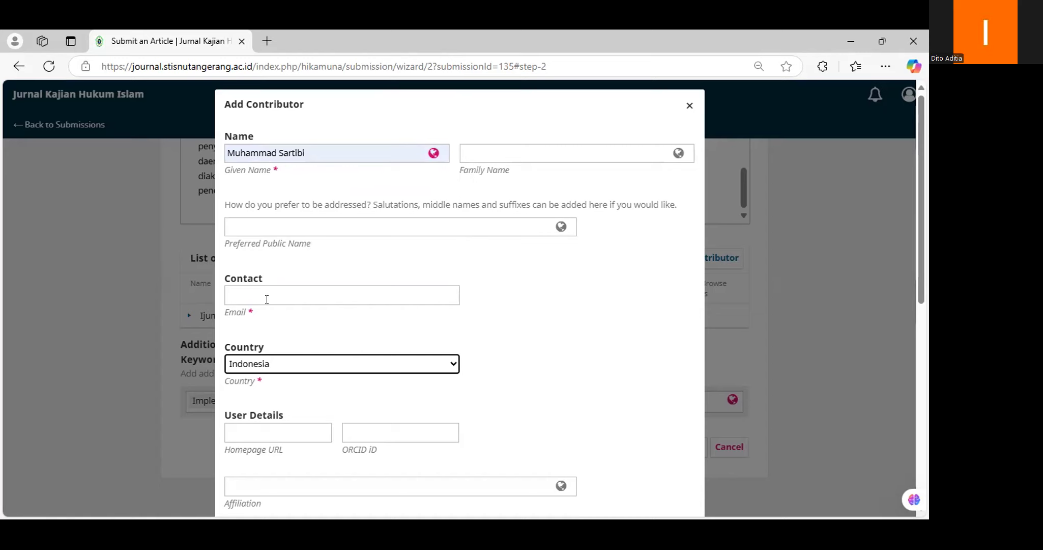
Step: Enter the contributor's email, reselect Indonesia, autofill the Tangerang college affiliation as Author, and save
key("i")
left_click(281, 295)
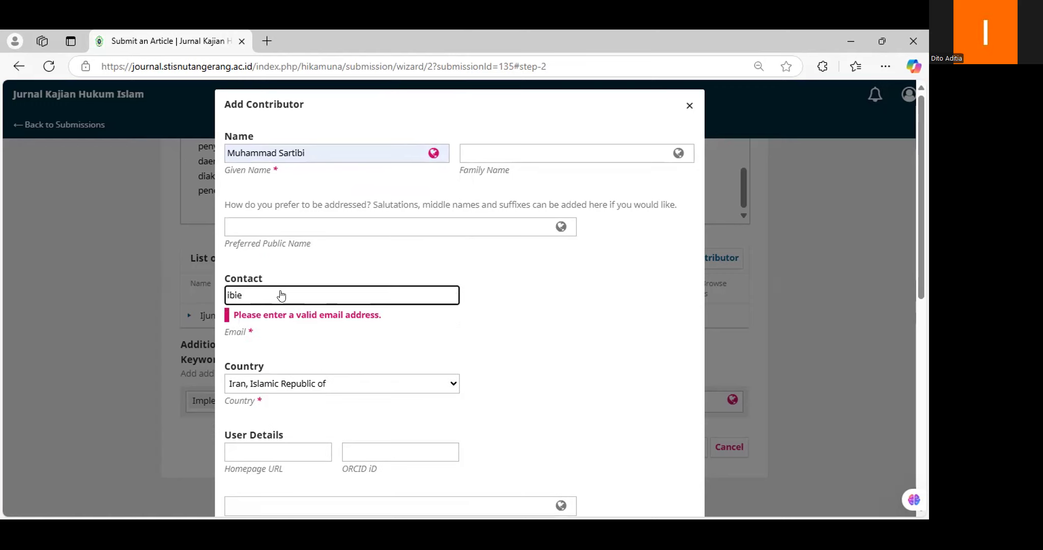
left_click(295, 364)
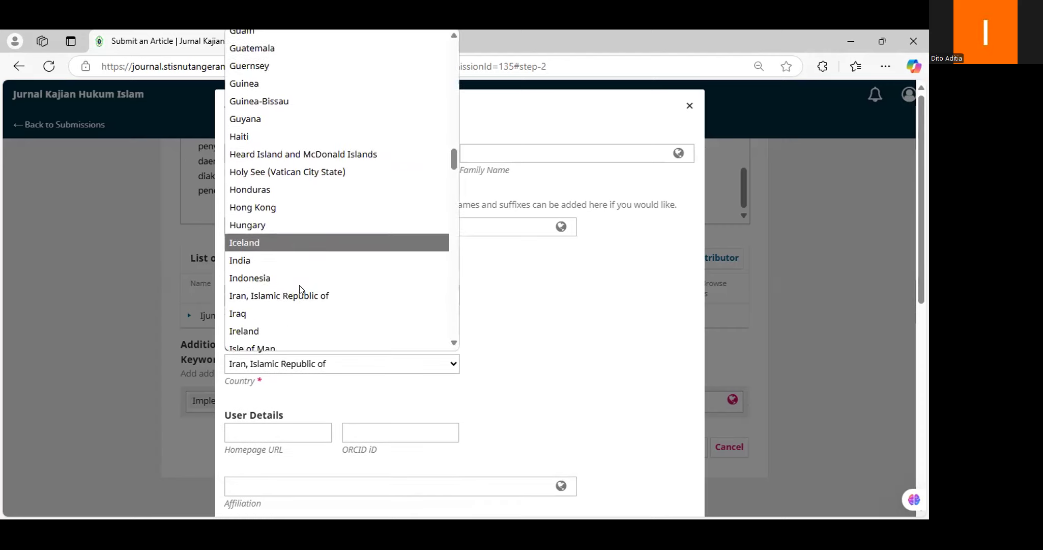
left_click(274, 259)
scroll(321, 356, "down", 3)
left_click(299, 346)
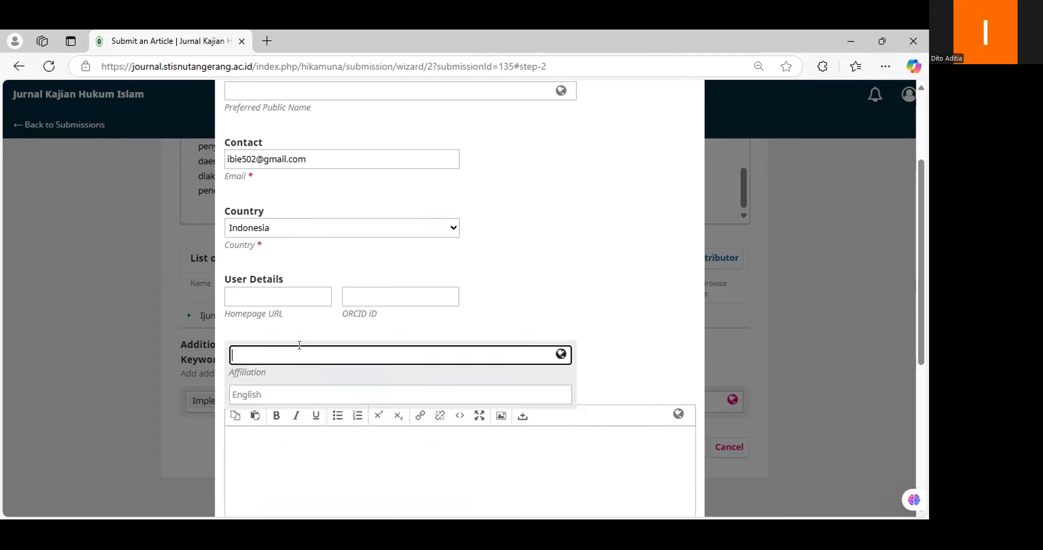
left_click(352, 417)
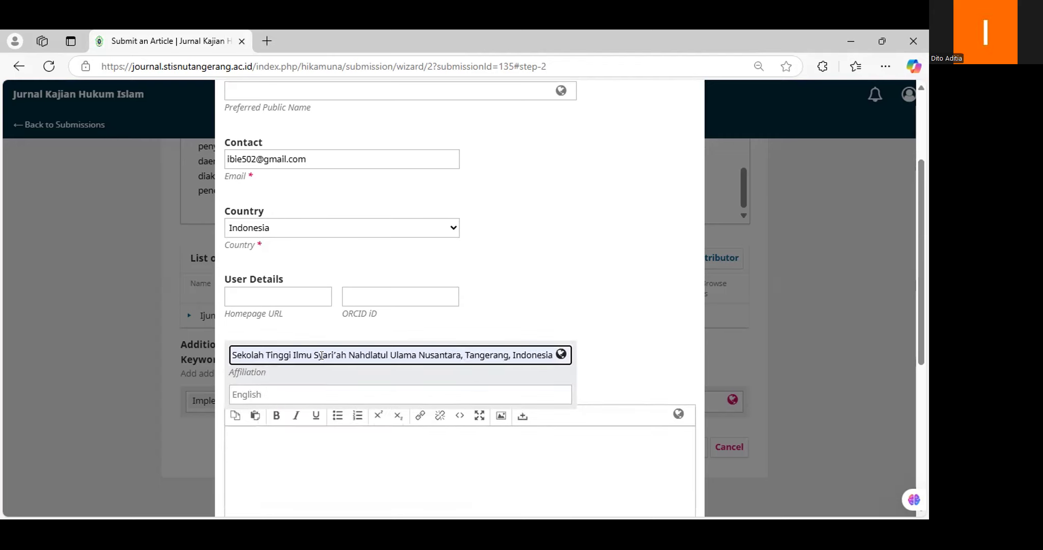
scroll(321, 355, "down", 5)
left_click(310, 332)
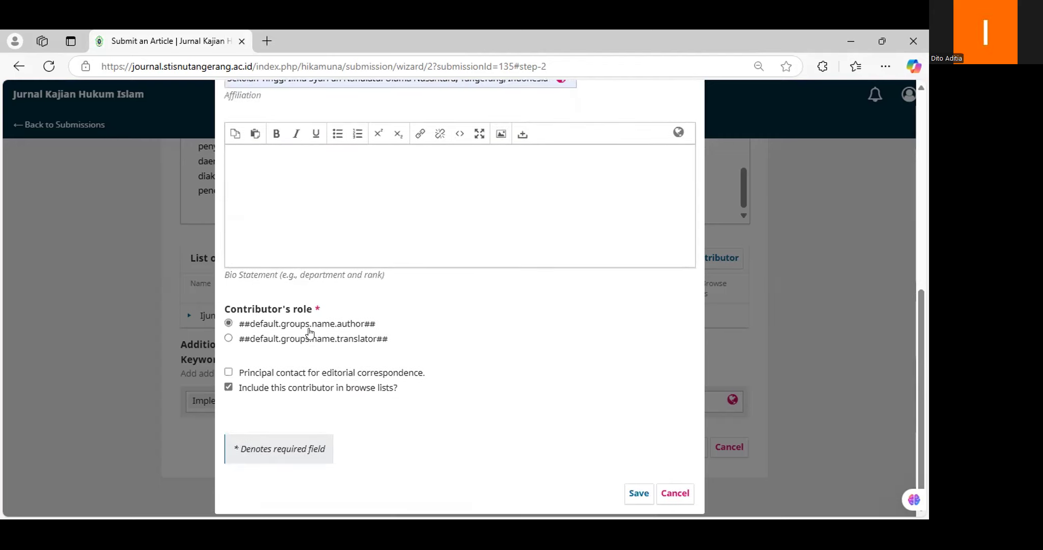
left_click(639, 493)
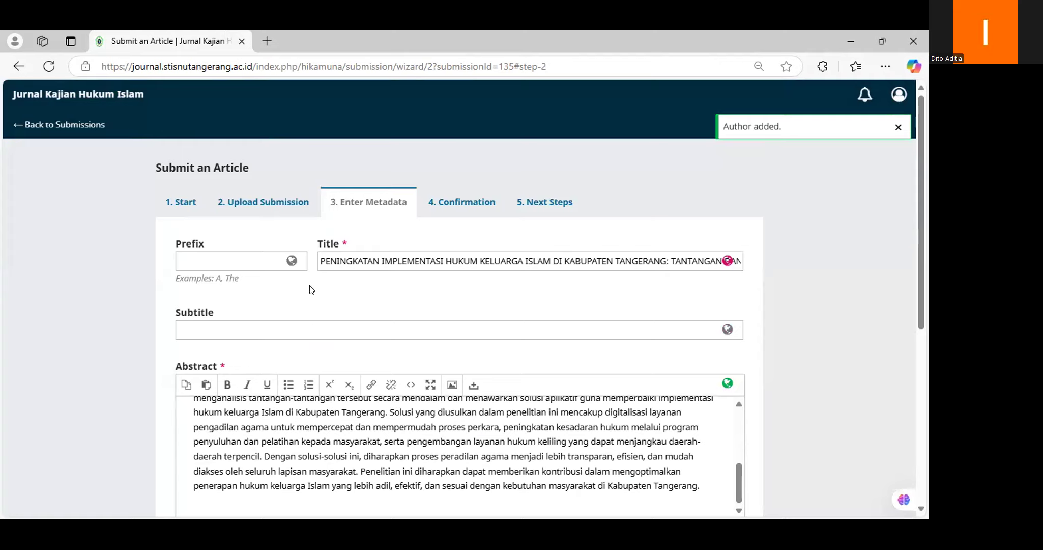
Step: Save the Enter Metadata step with both contributors and keywords, and continue to Confirmation
scroll(312, 289, "down", 4)
scroll(224, 212, "down", 3)
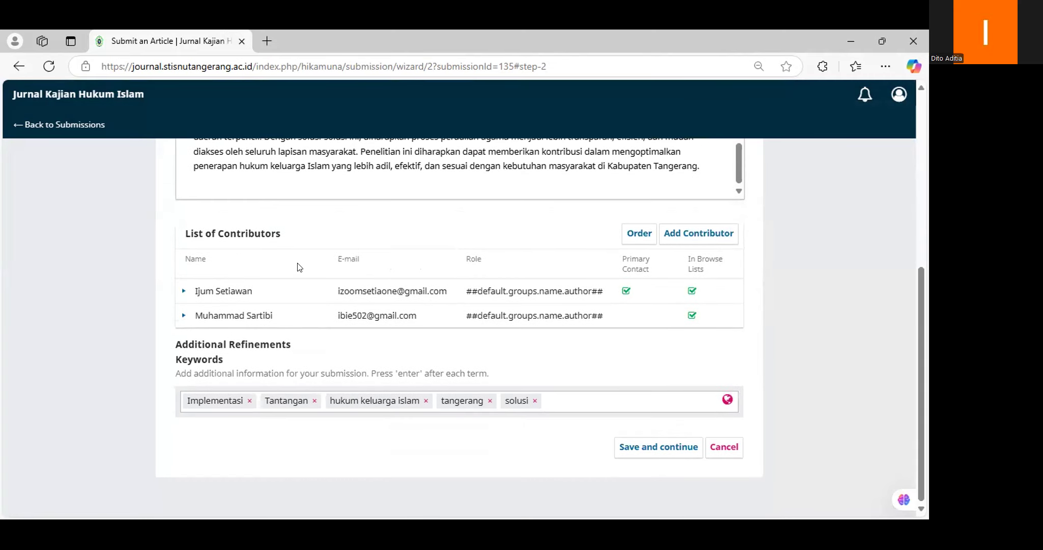
left_click(632, 441)
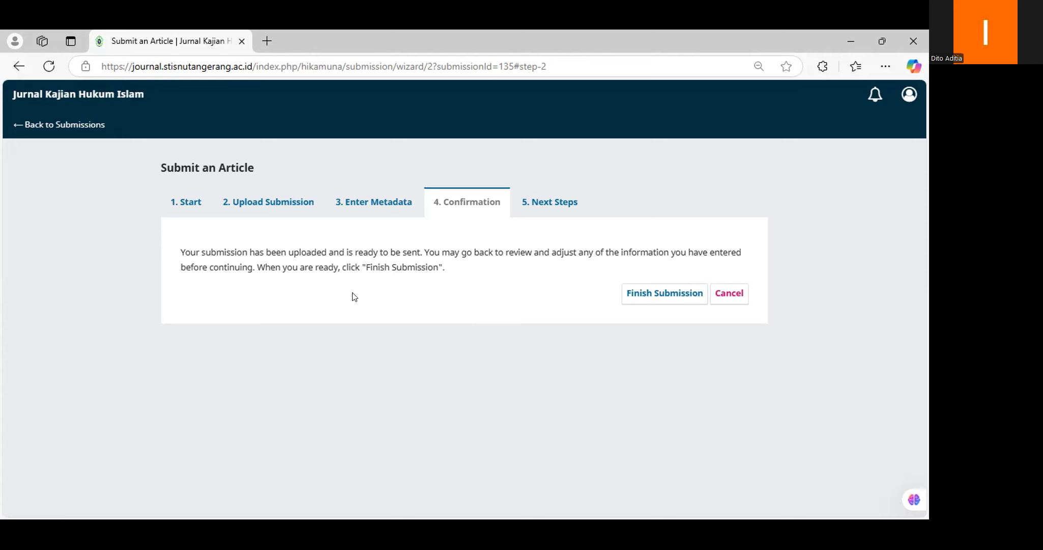
Step: Finish the submission, confirm sending it, and return to the Submissions list showing submission 135
left_click(661, 298)
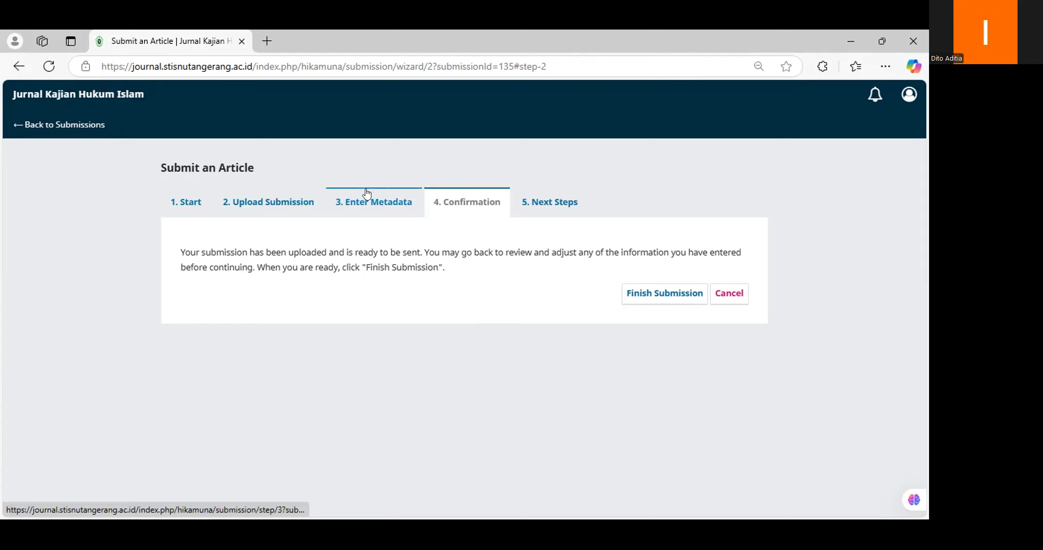
left_click(658, 295)
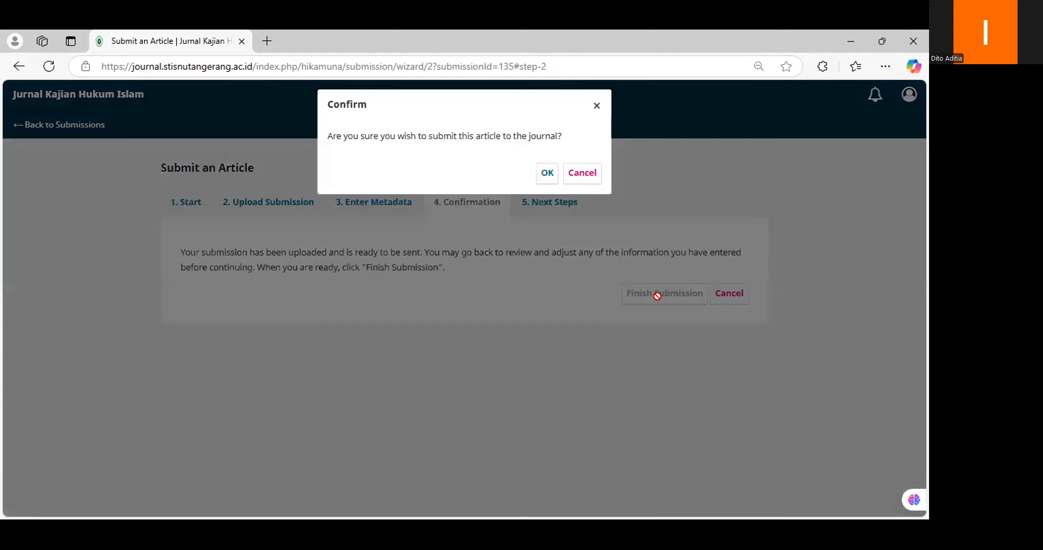
left_click(547, 173)
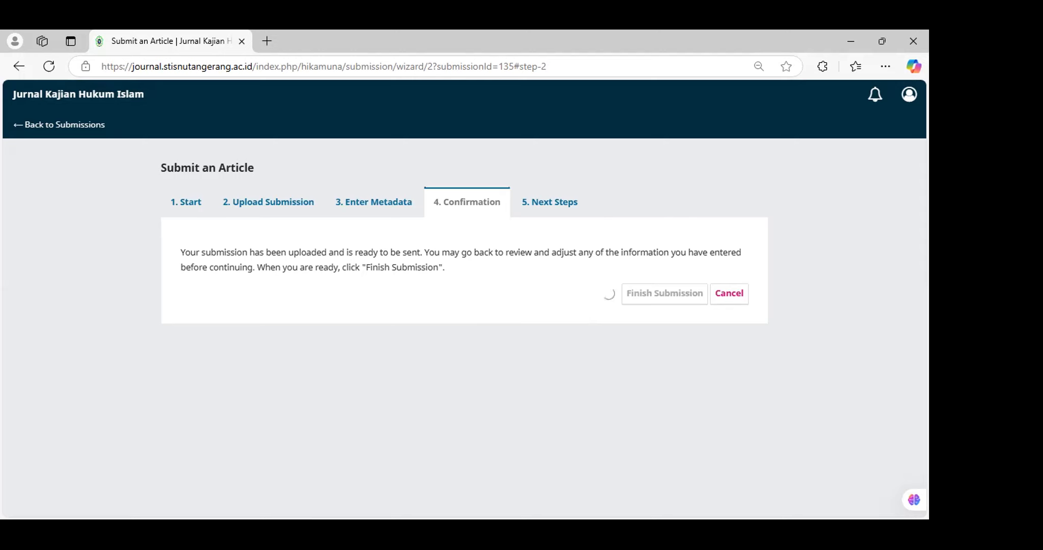
left_click(84, 122)
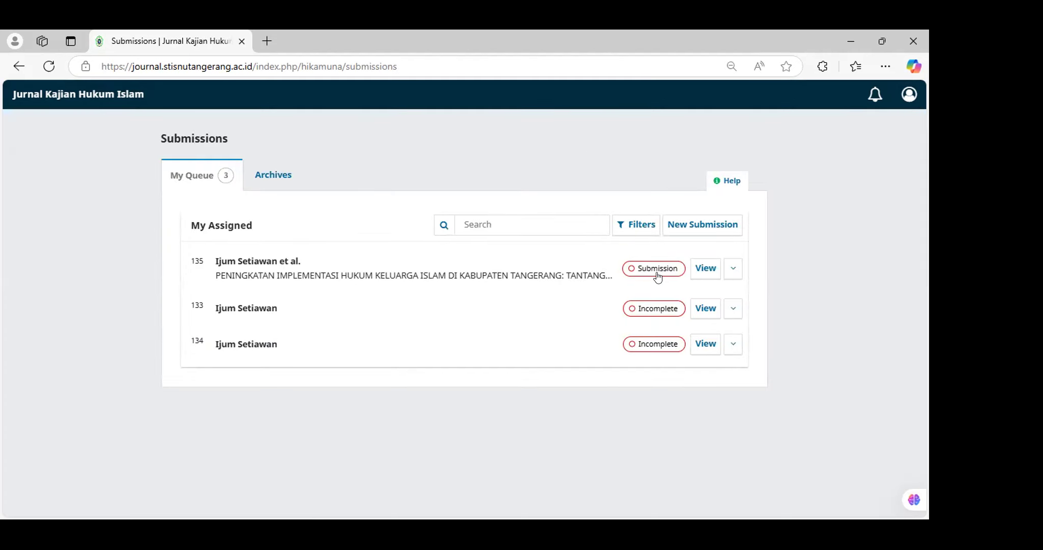